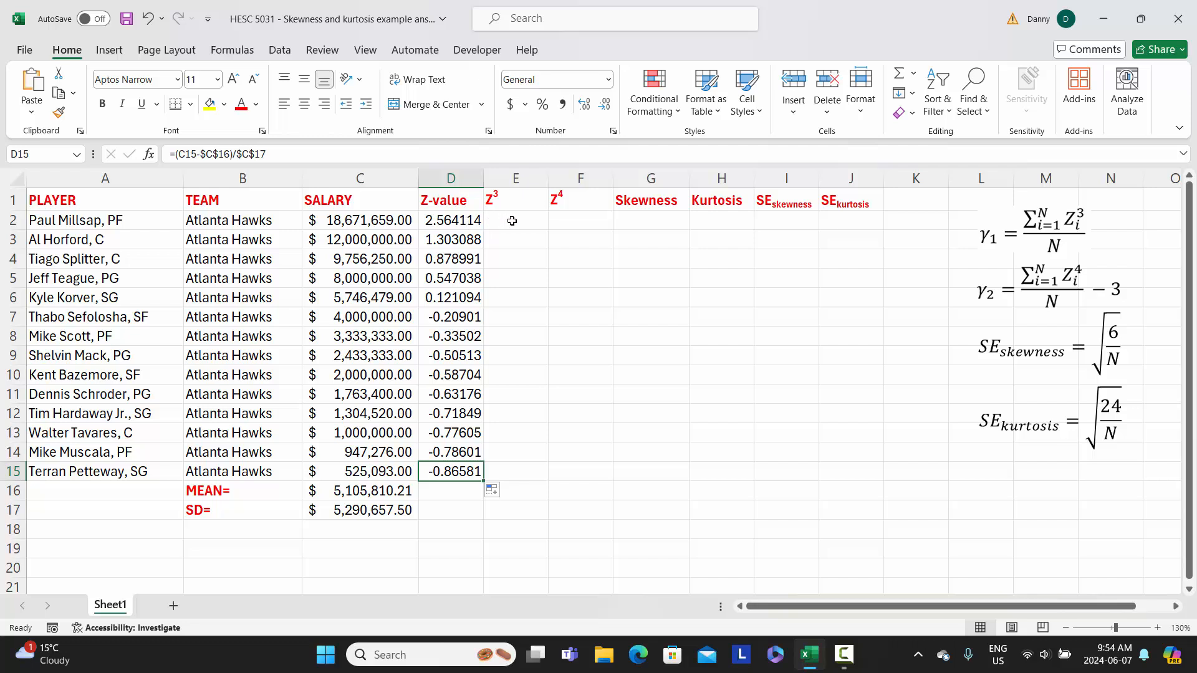
- Cube the Z-values in the Z³ column by entering =D2^3 in E2 and filling it down through E15
left_click(511, 220)
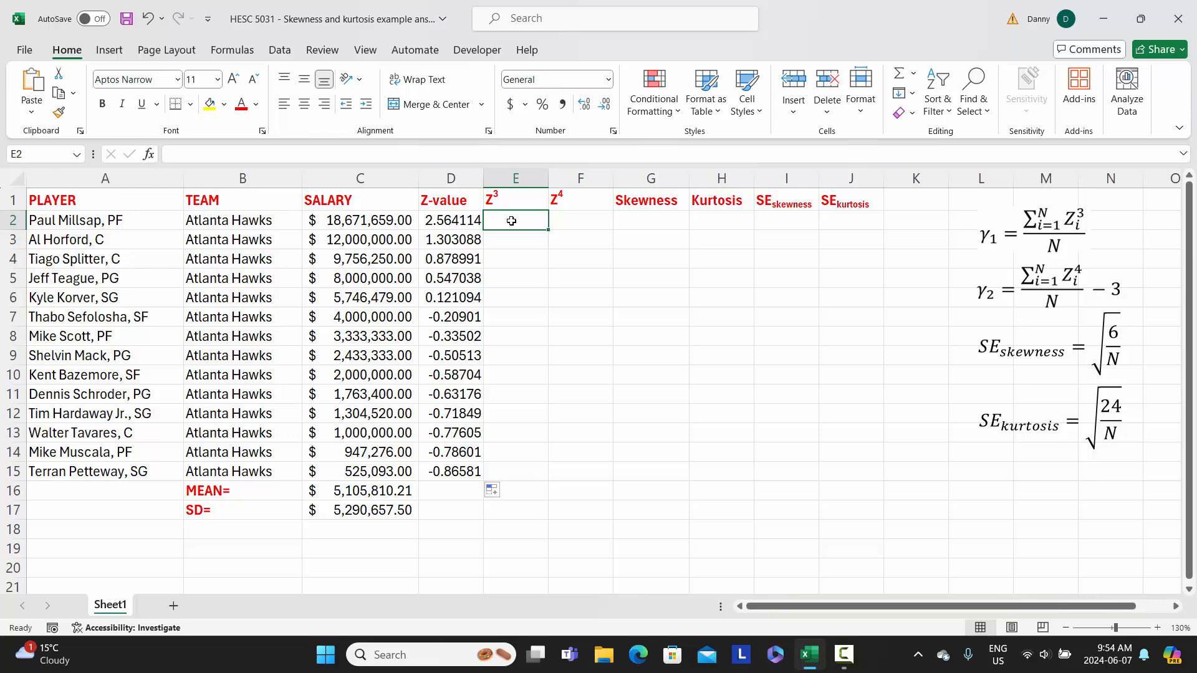
type("=")
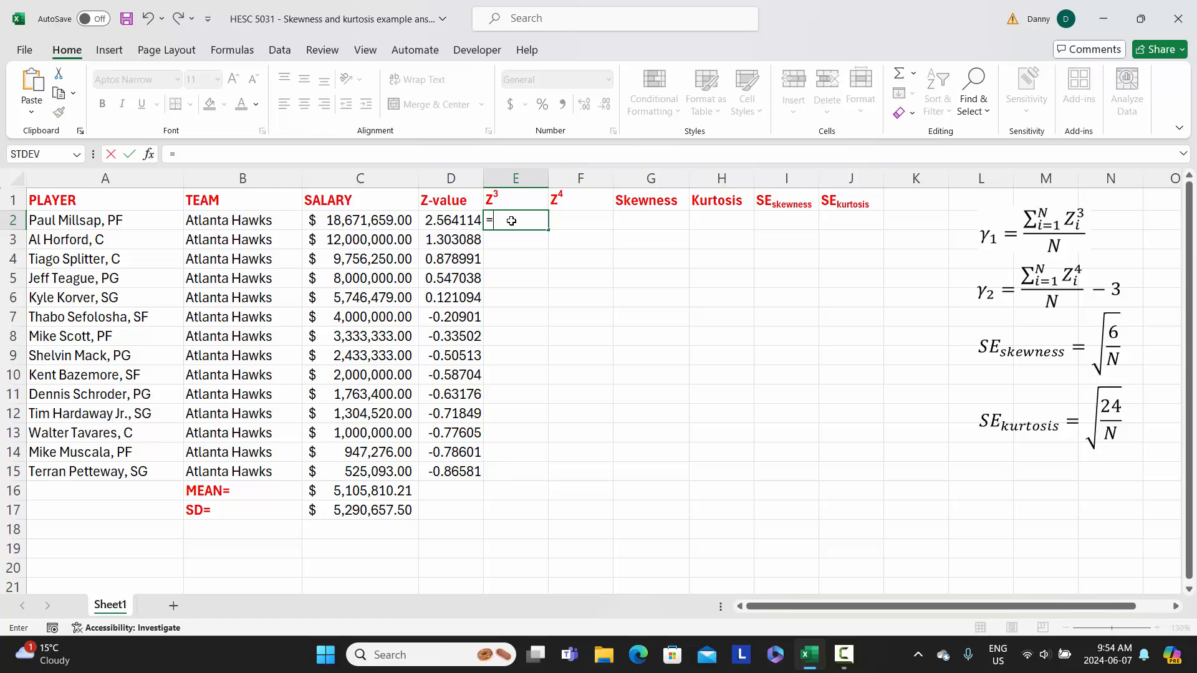
left_click(458, 221)
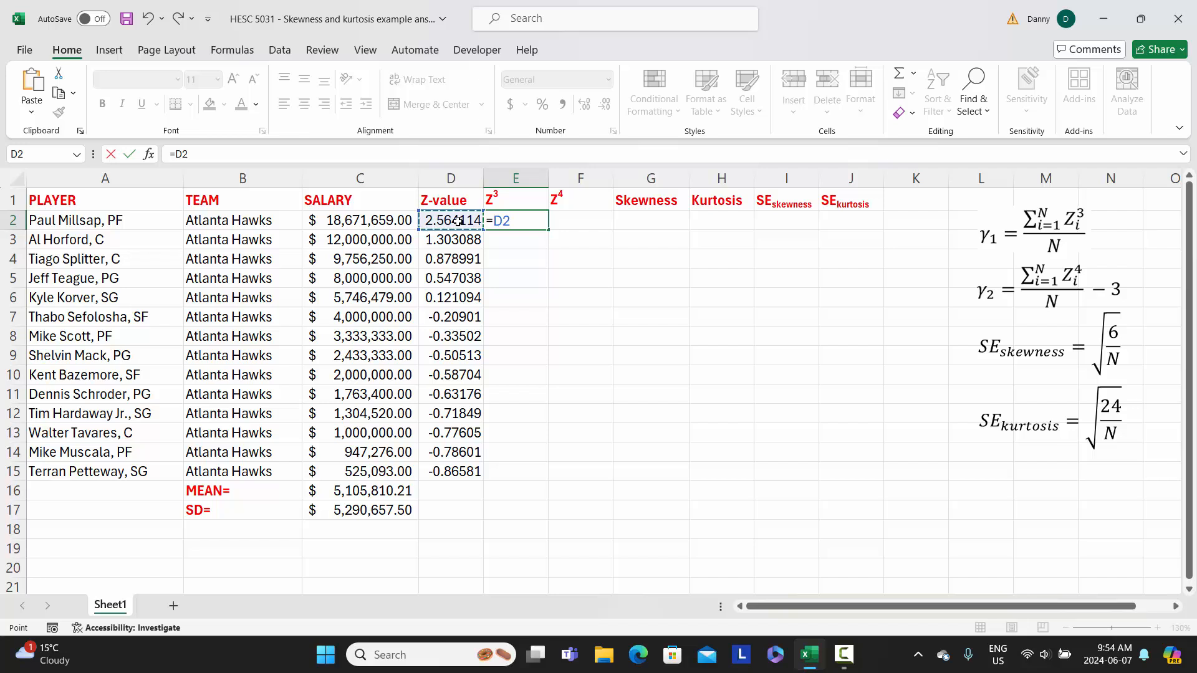
type("^3")
key("Return")
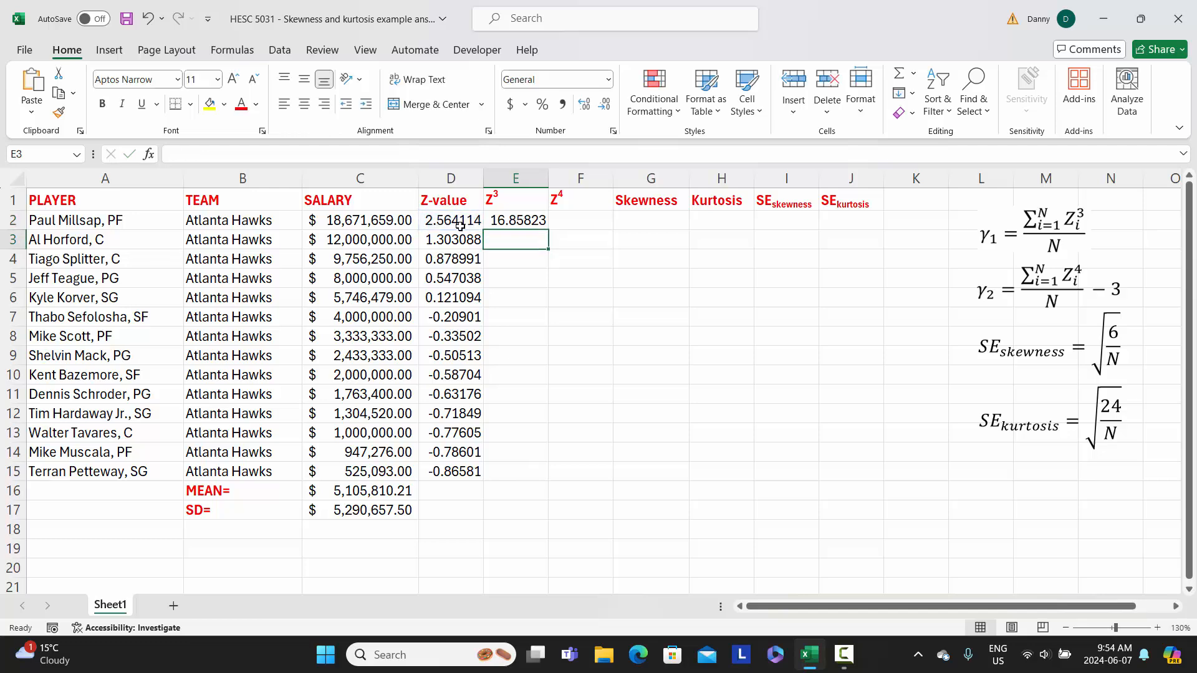
left_click(504, 221)
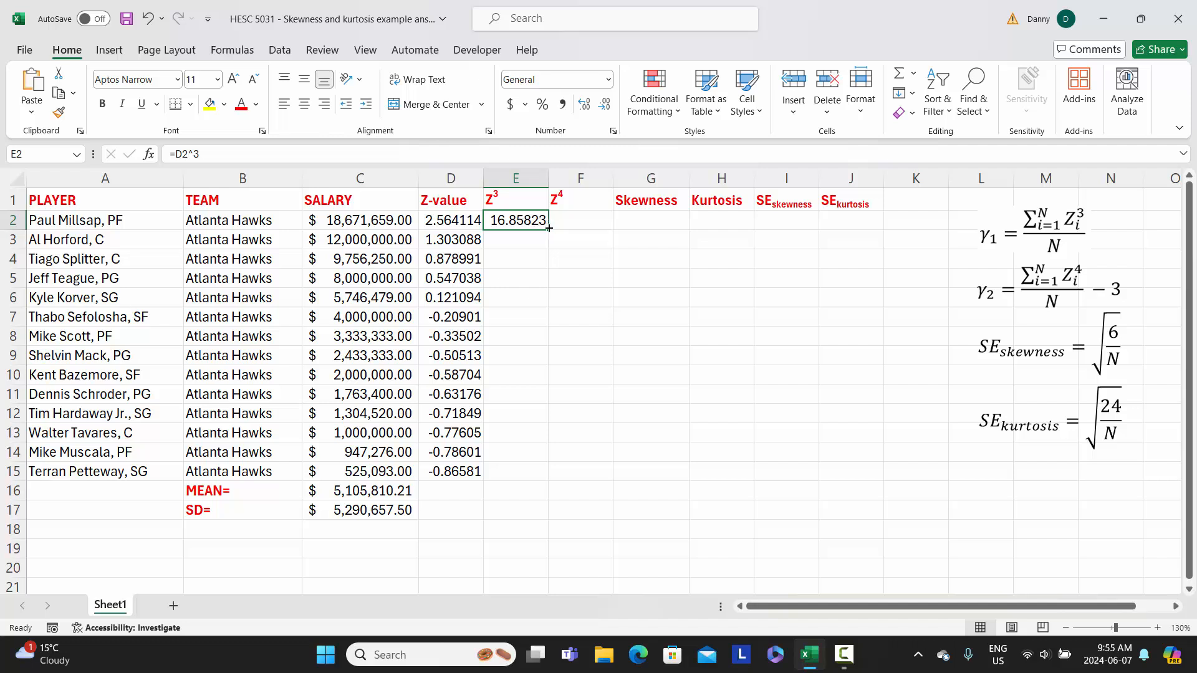
left_click_drag(549, 232, 547, 474)
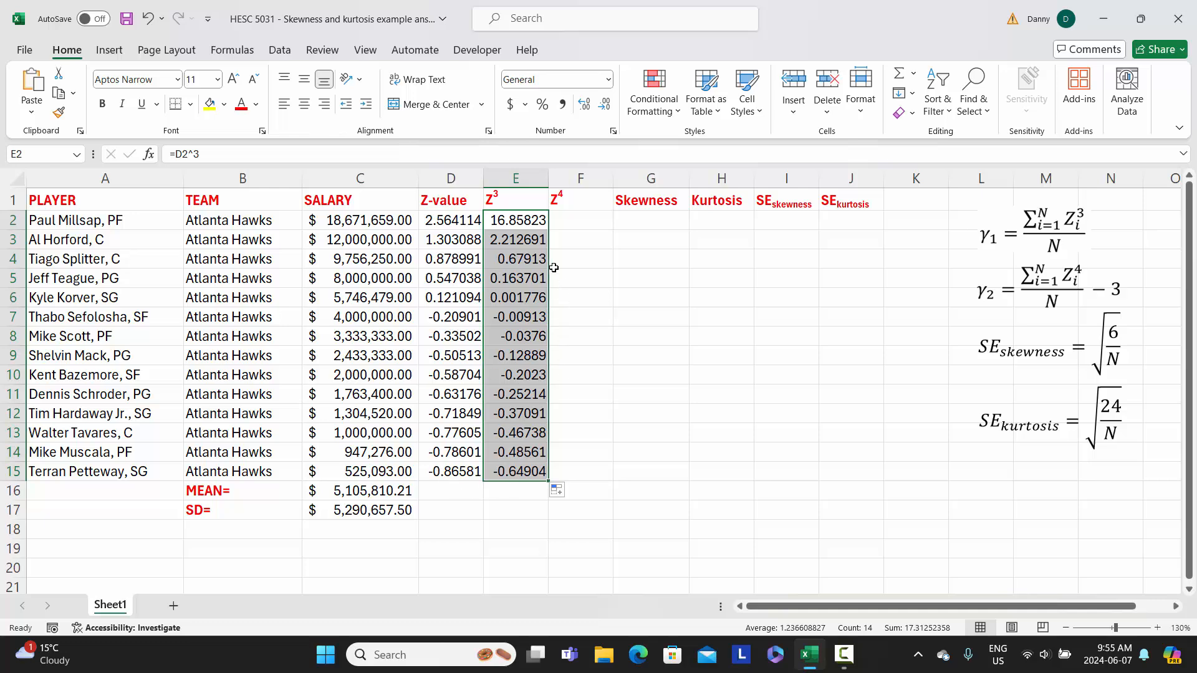
- Total the Z³ column in E16 with =SUM(E2:E15)
left_click(517, 489)
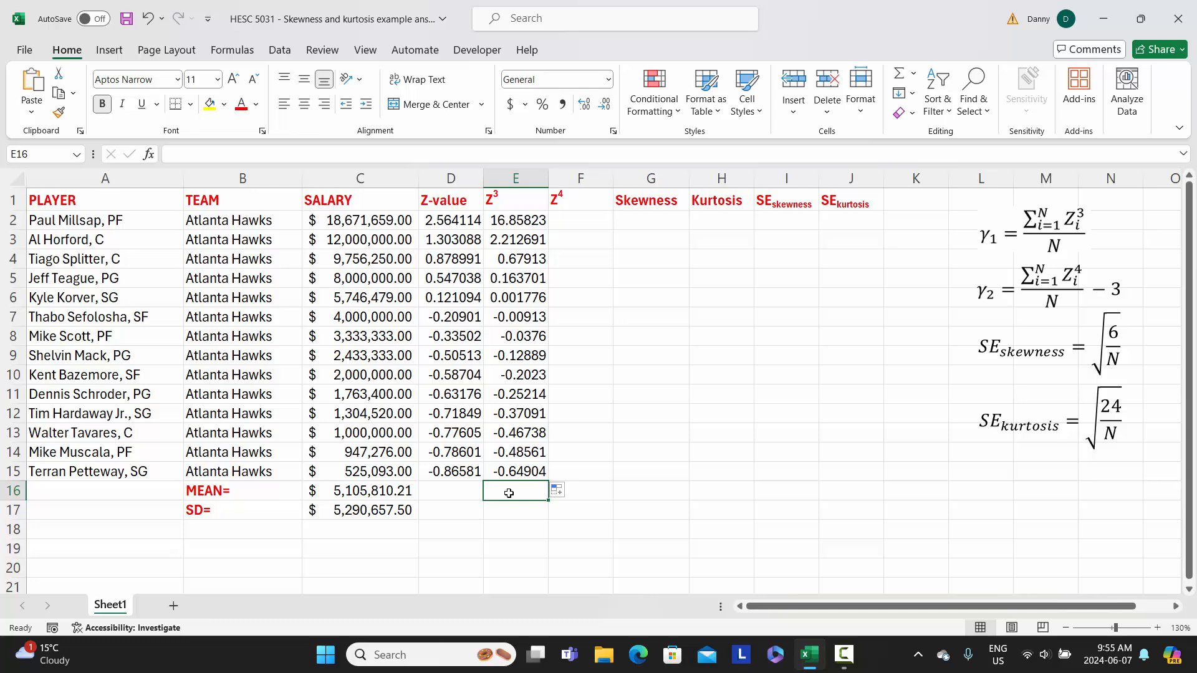
type("=")
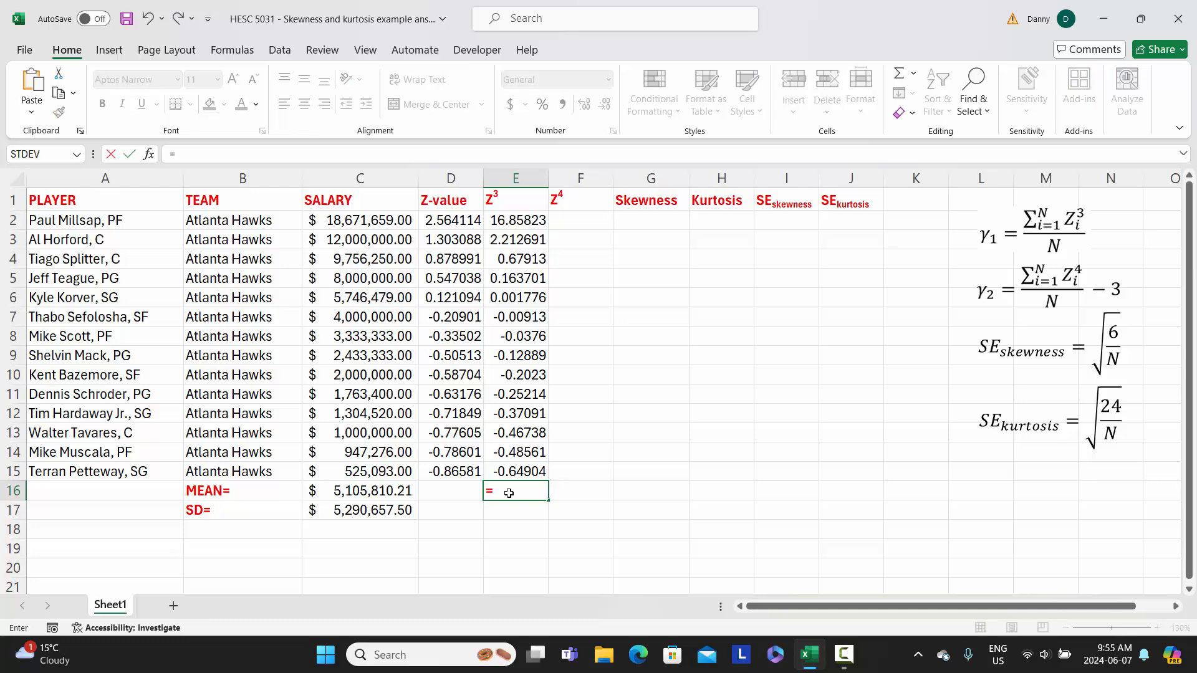
type("sum")
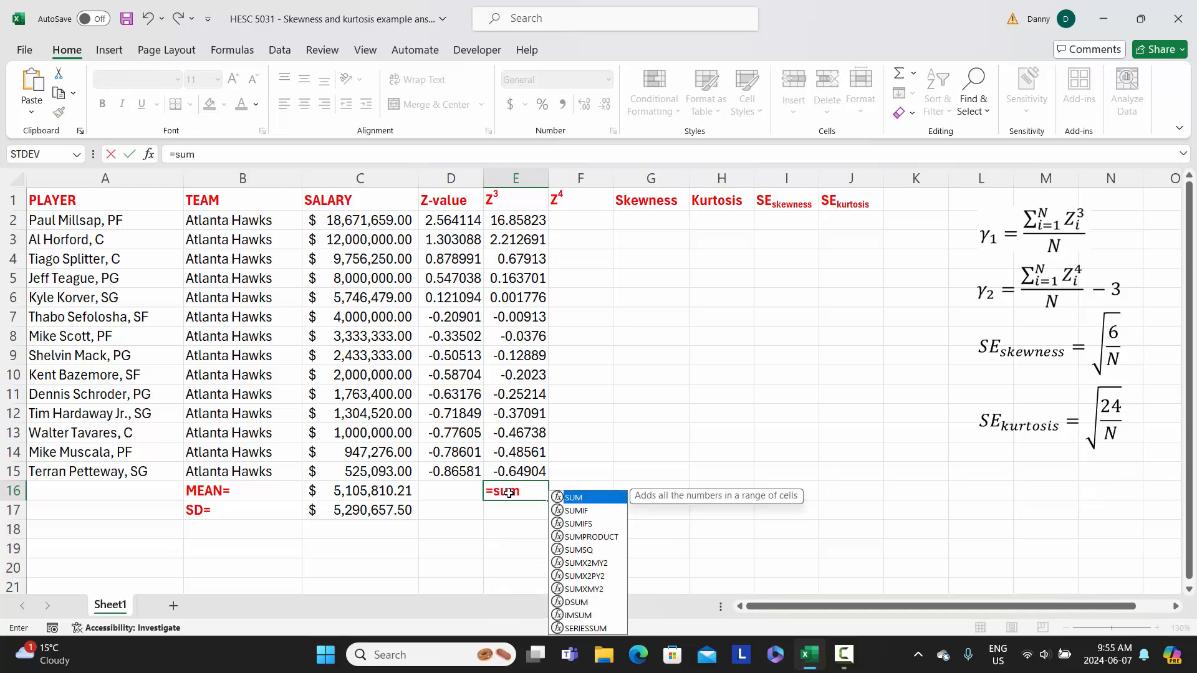
type("(")
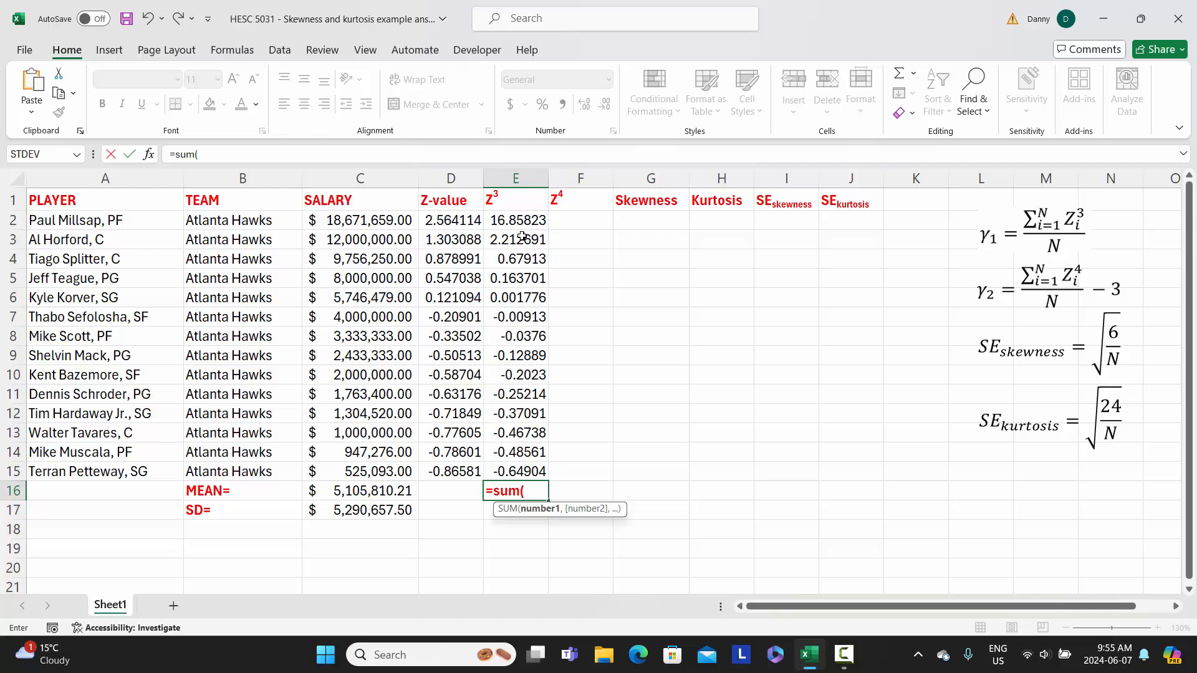
left_click_drag(520, 219, 520, 470)
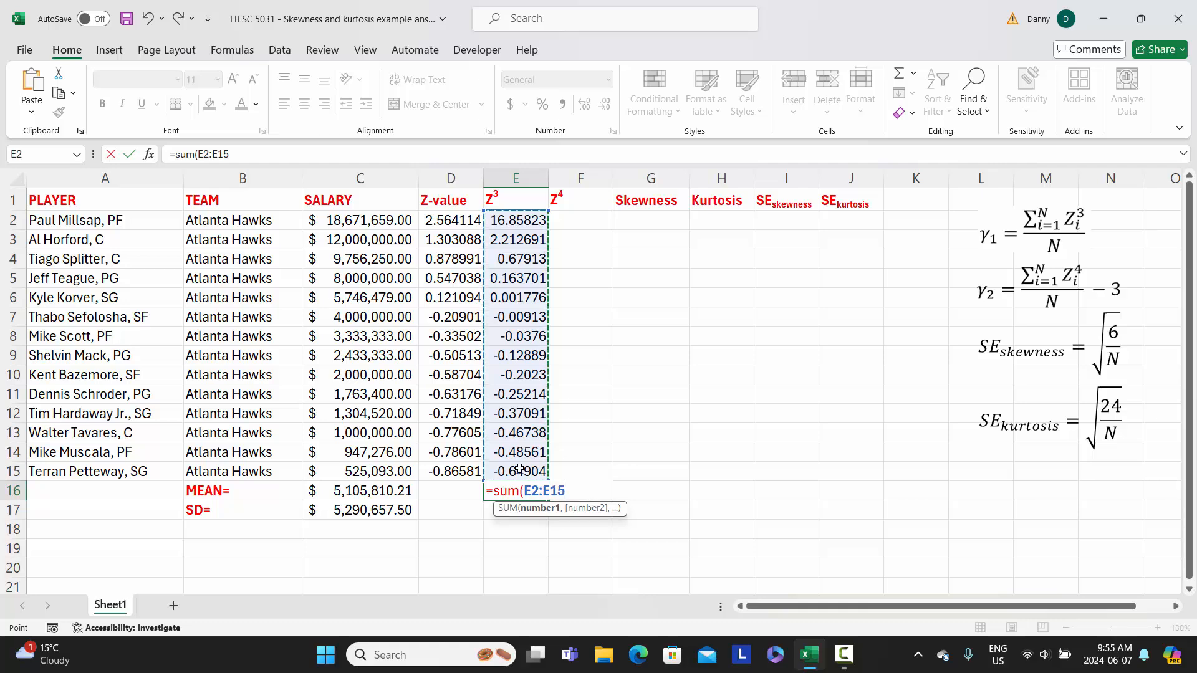
type(")")
key("Return")
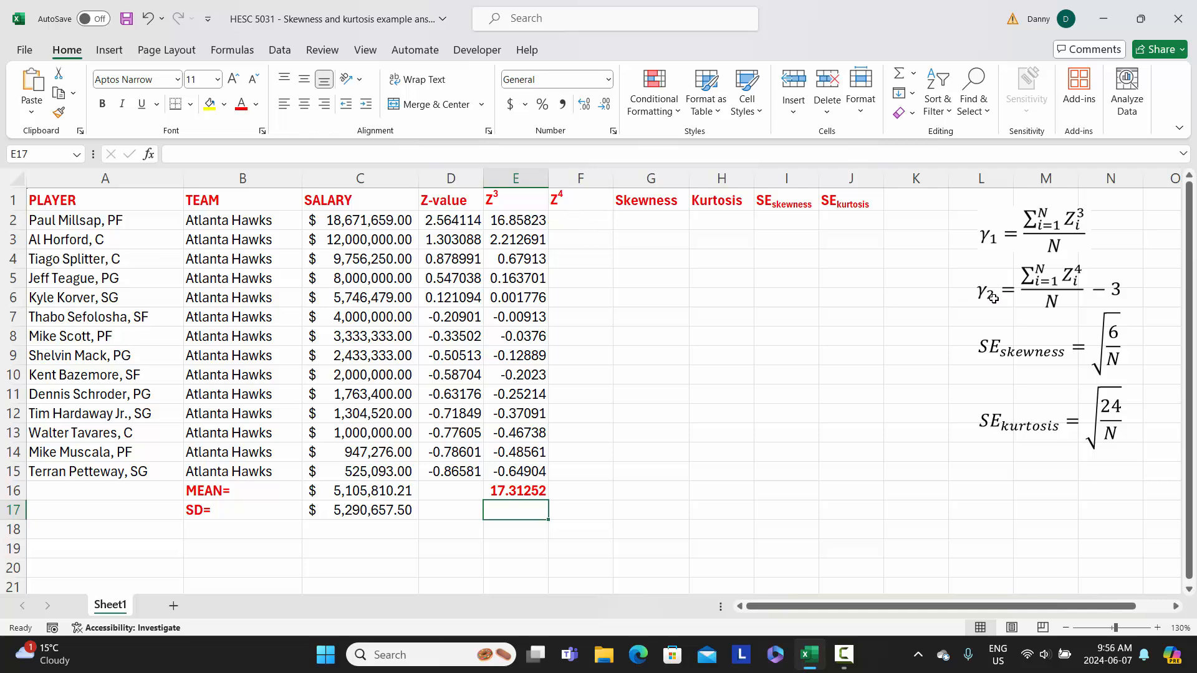
- Raise the Z-values to the fourth power by entering =D2^4 in F2 and filling it down through F15
left_click(576, 218)
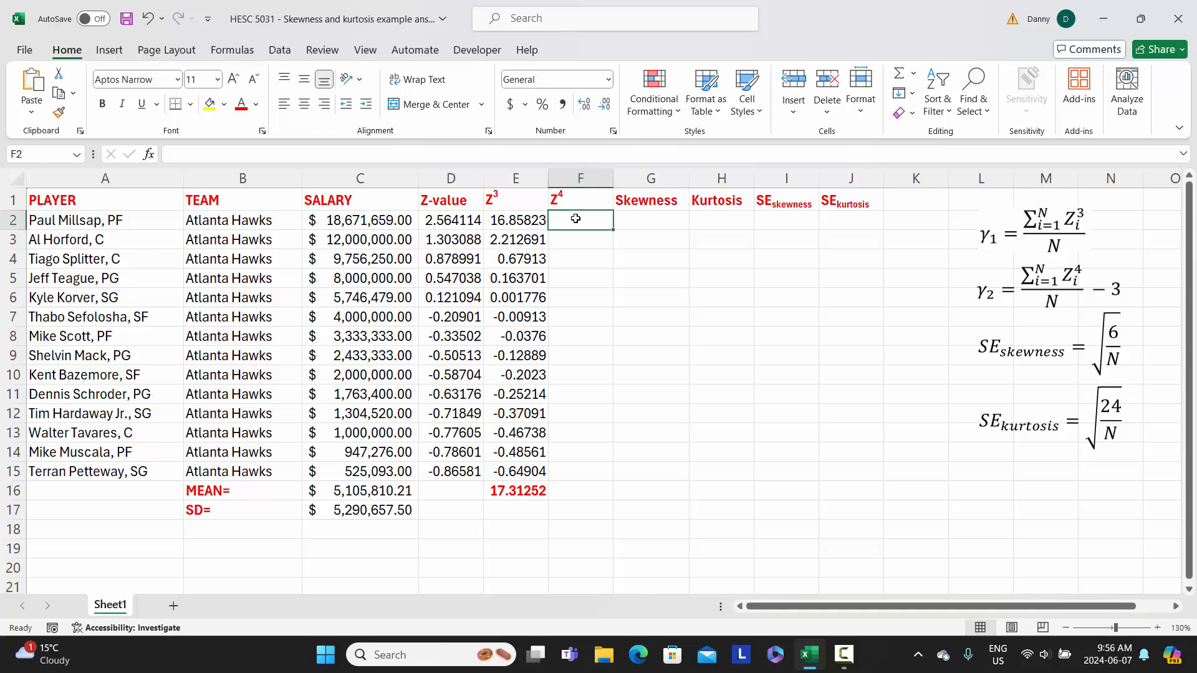
type("=")
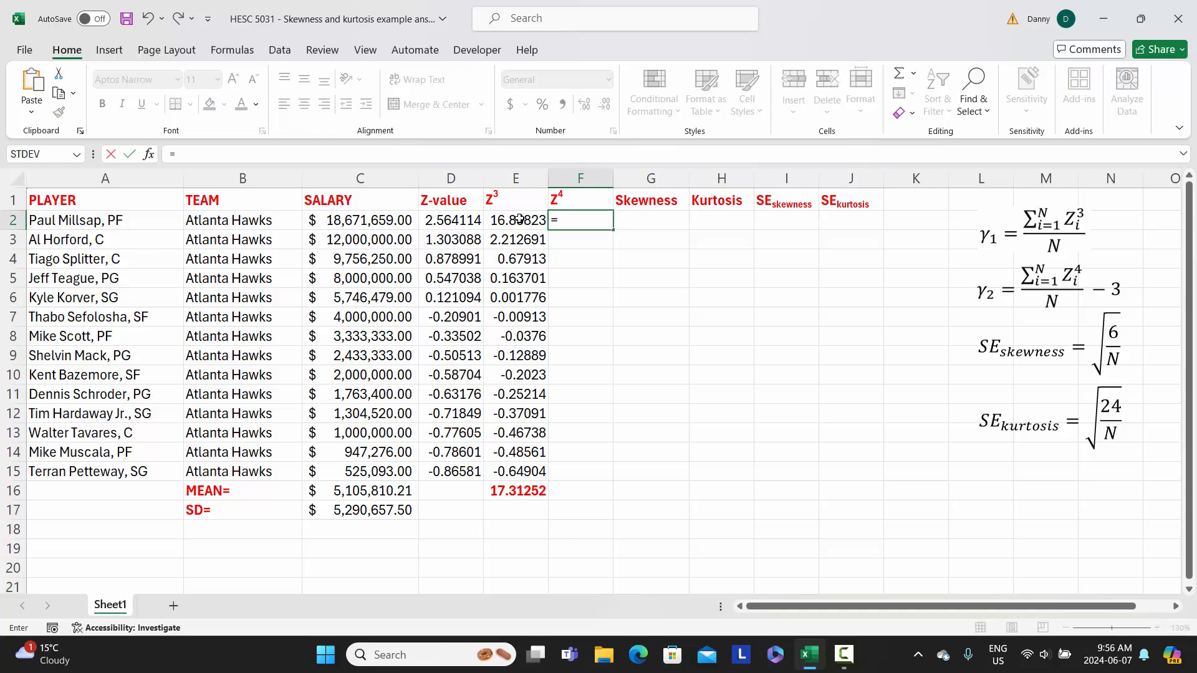
left_click(459, 218)
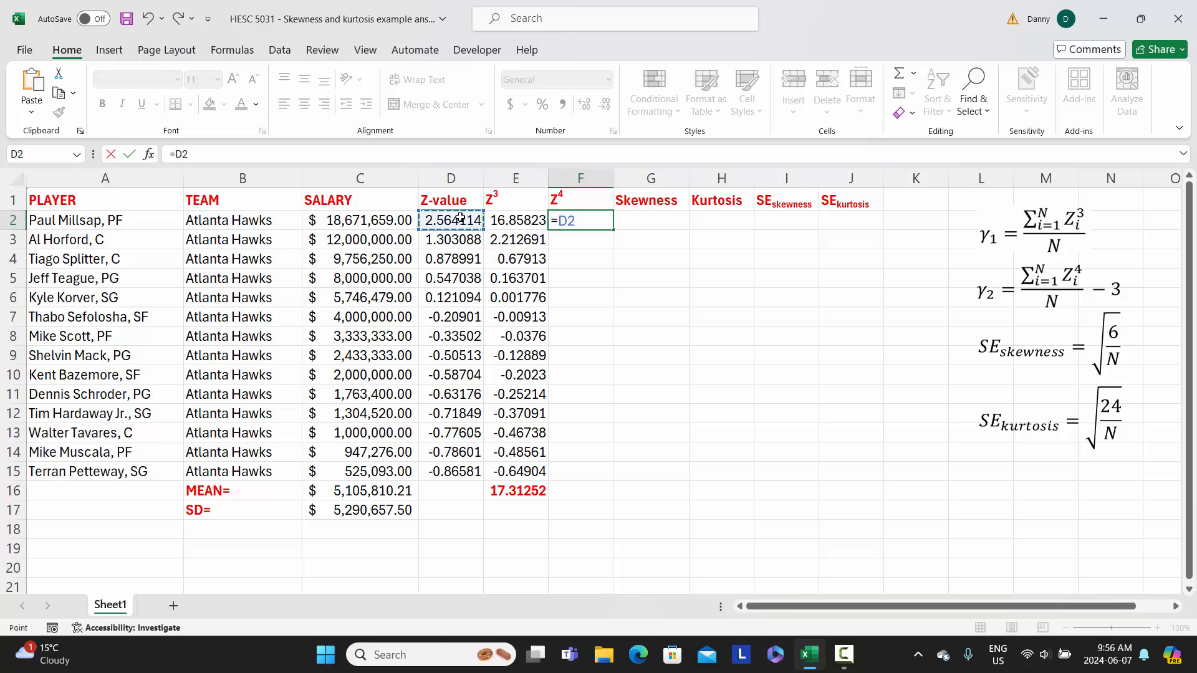
type("^4")
key("Return")
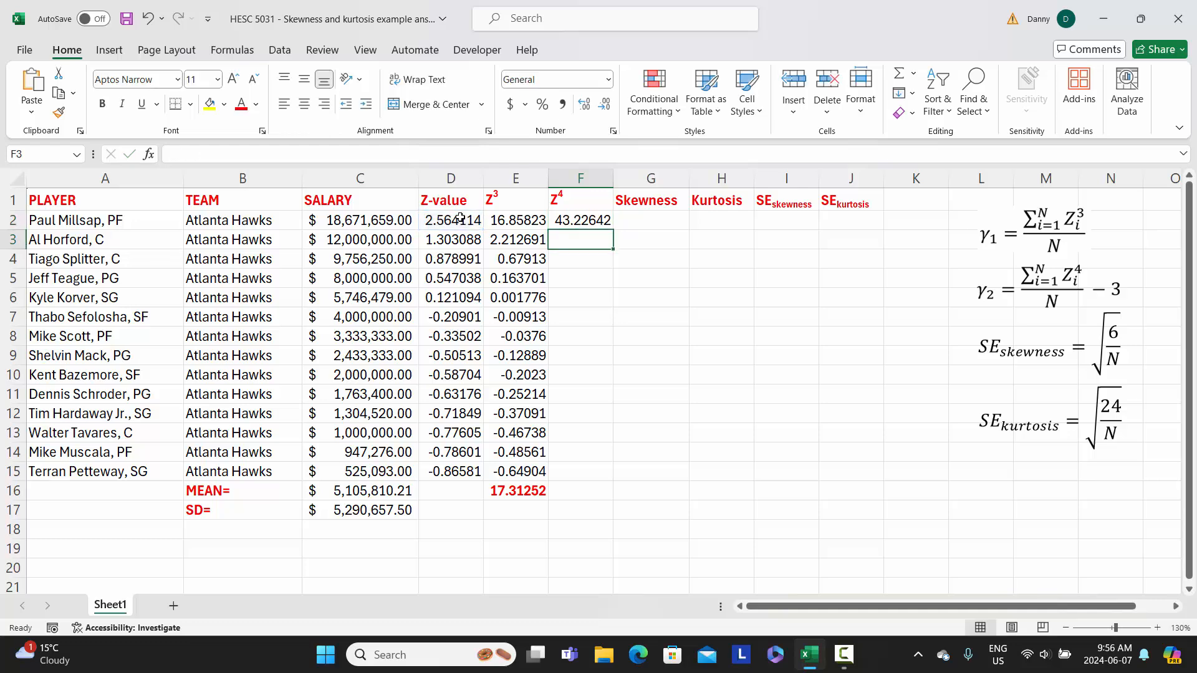
left_click(586, 220)
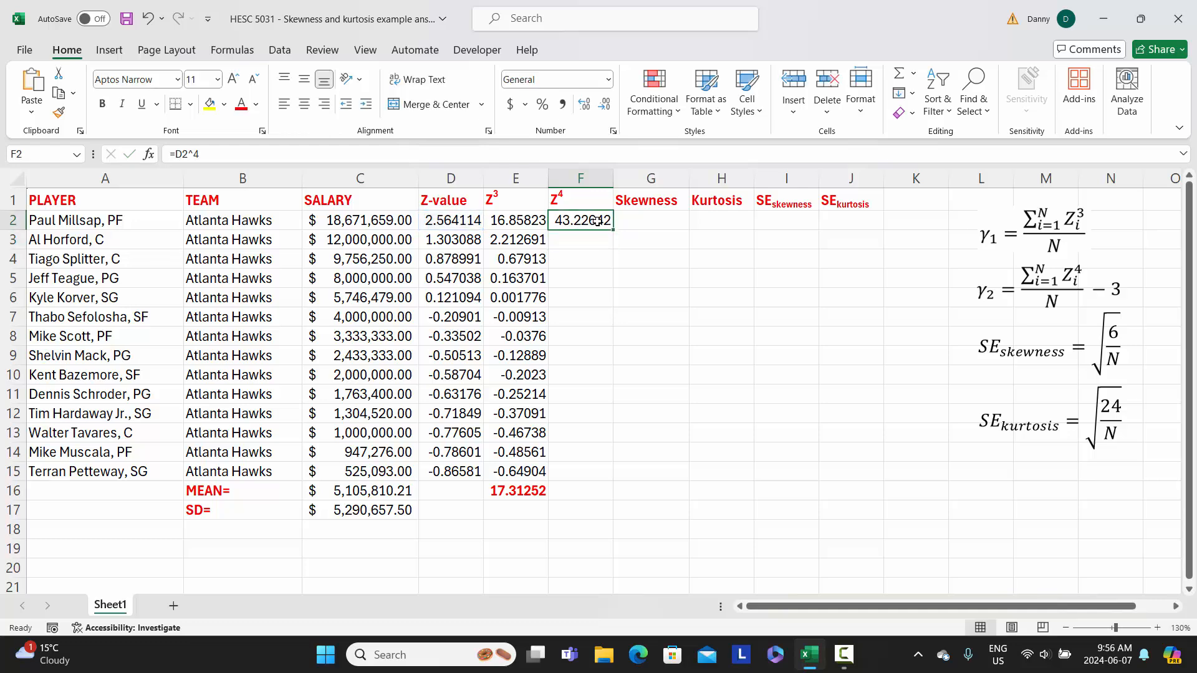
left_click_drag(613, 232, 607, 460)
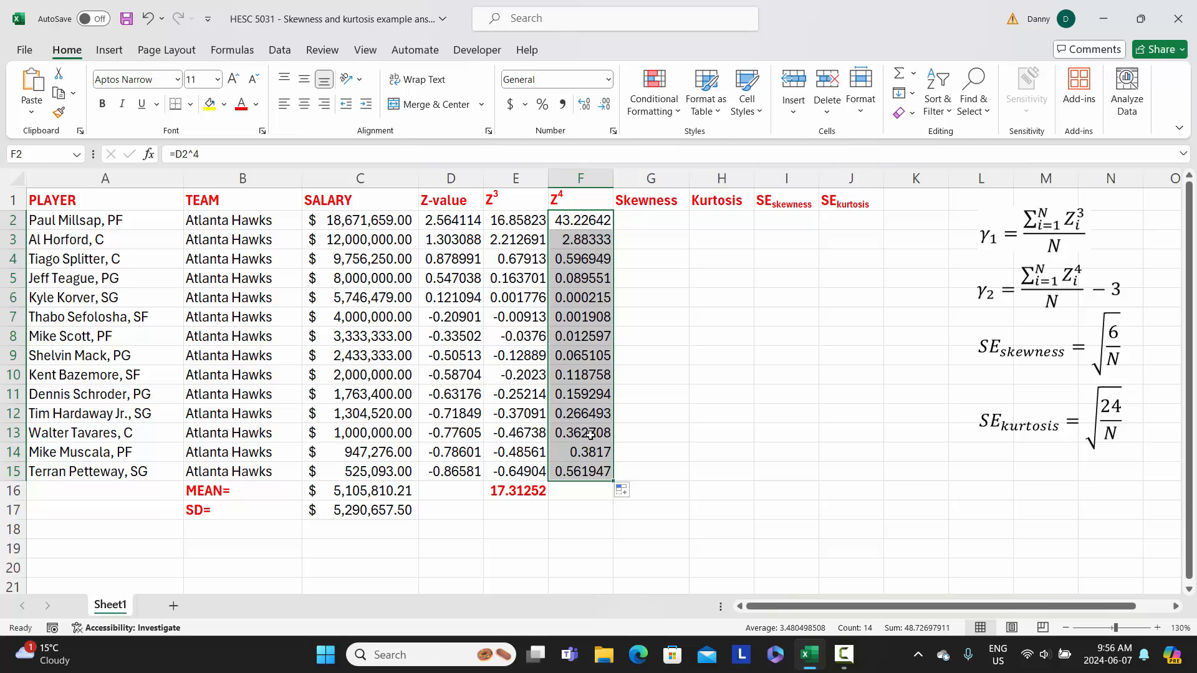
- Copy the Z³ total formula from E16 across to F16 to total the Z⁴ column
left_click(526, 492)
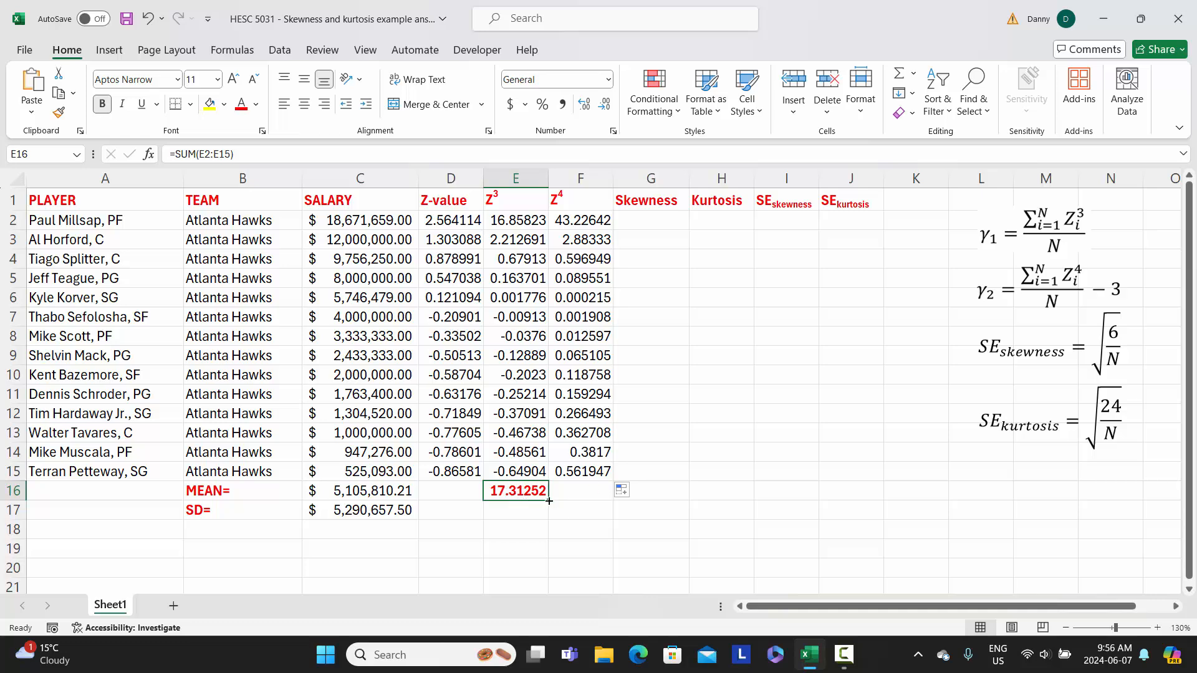
left_click_drag(548, 501, 609, 497)
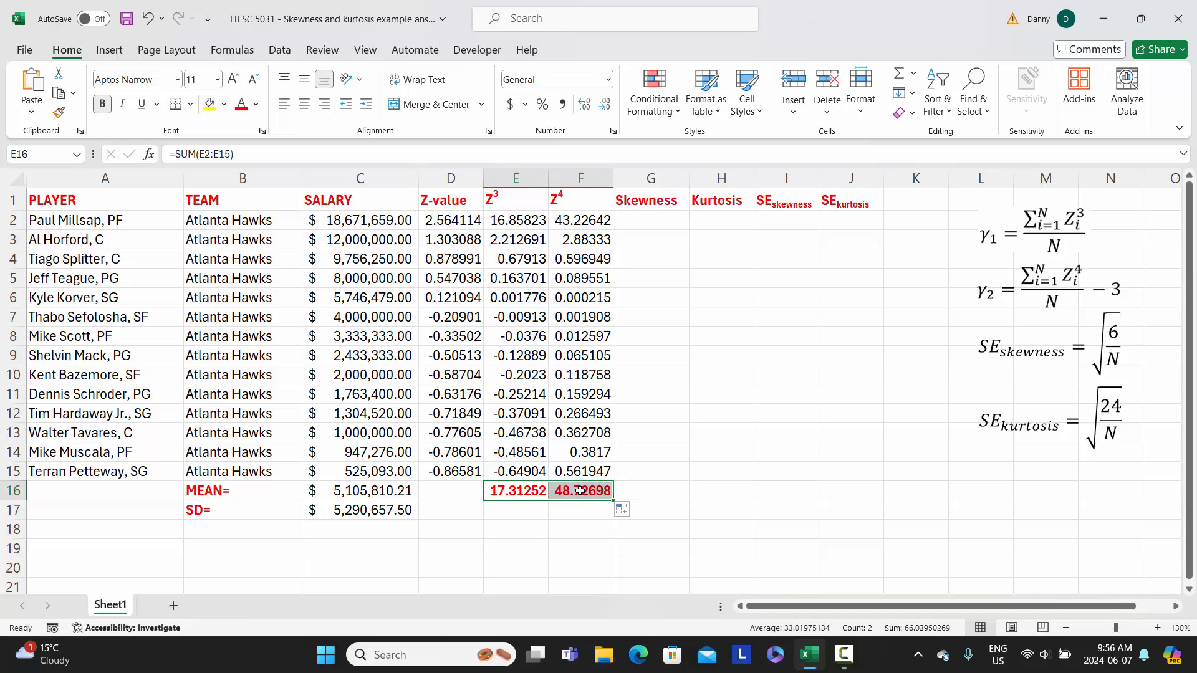
left_click(580, 491)
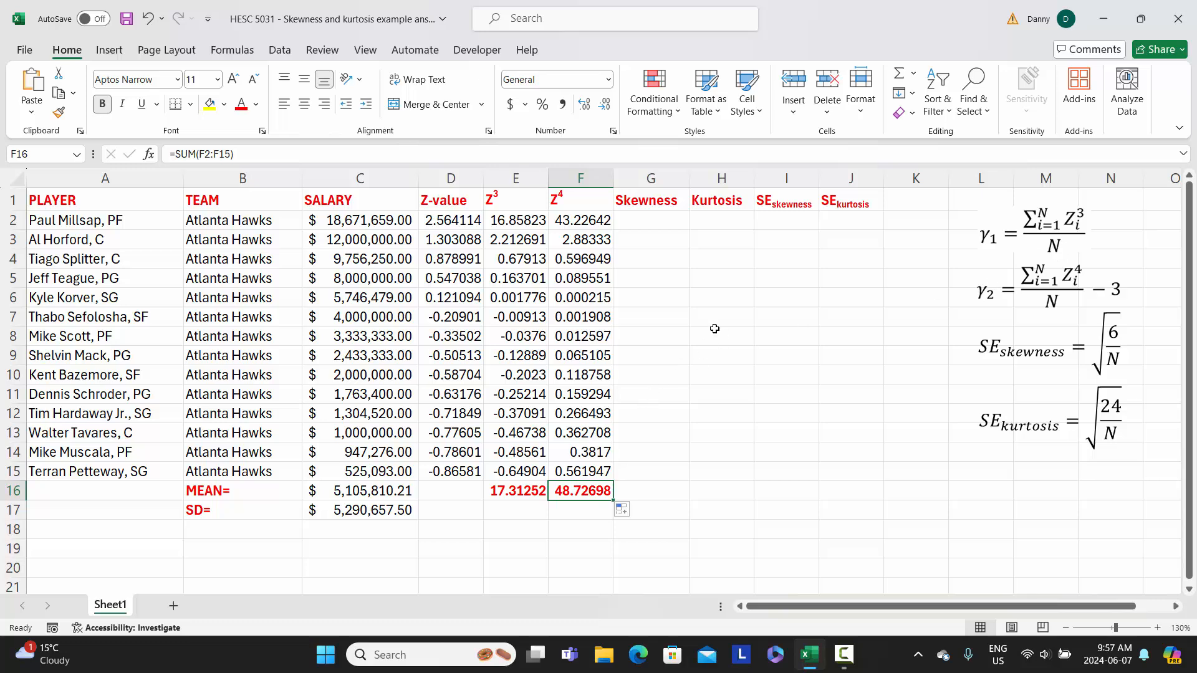
- Calculate the skewness in G2 by dividing the Z³ total by the sample size, using =E16/14
left_click(653, 221)
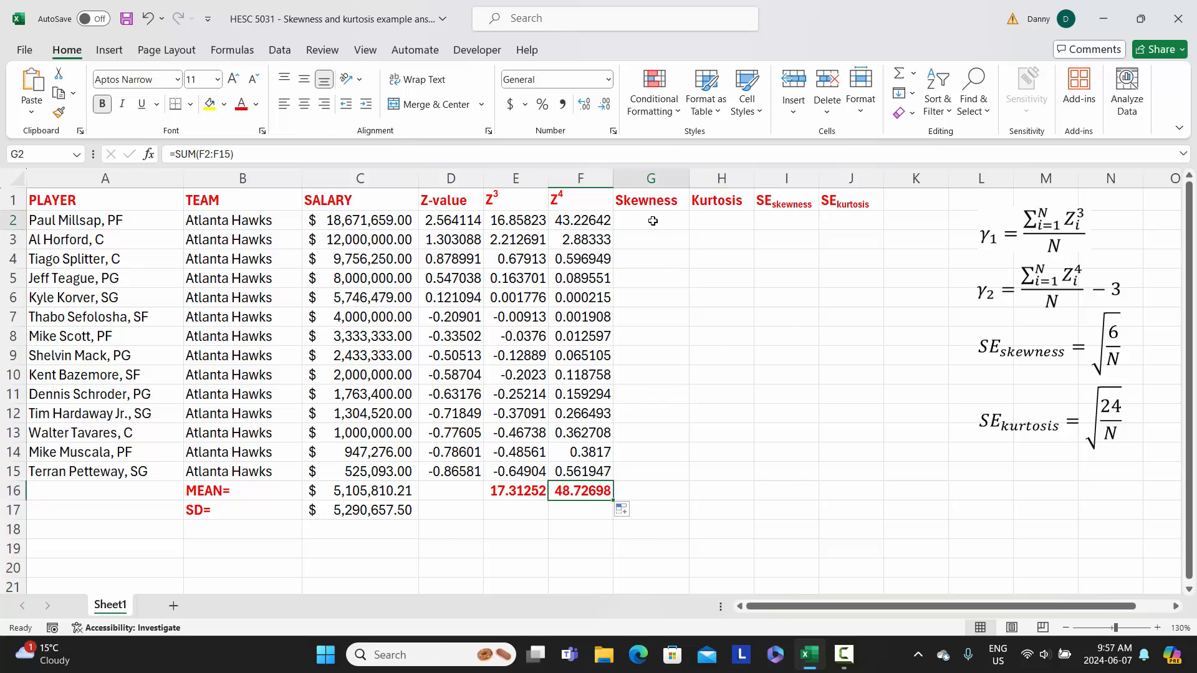
type("=")
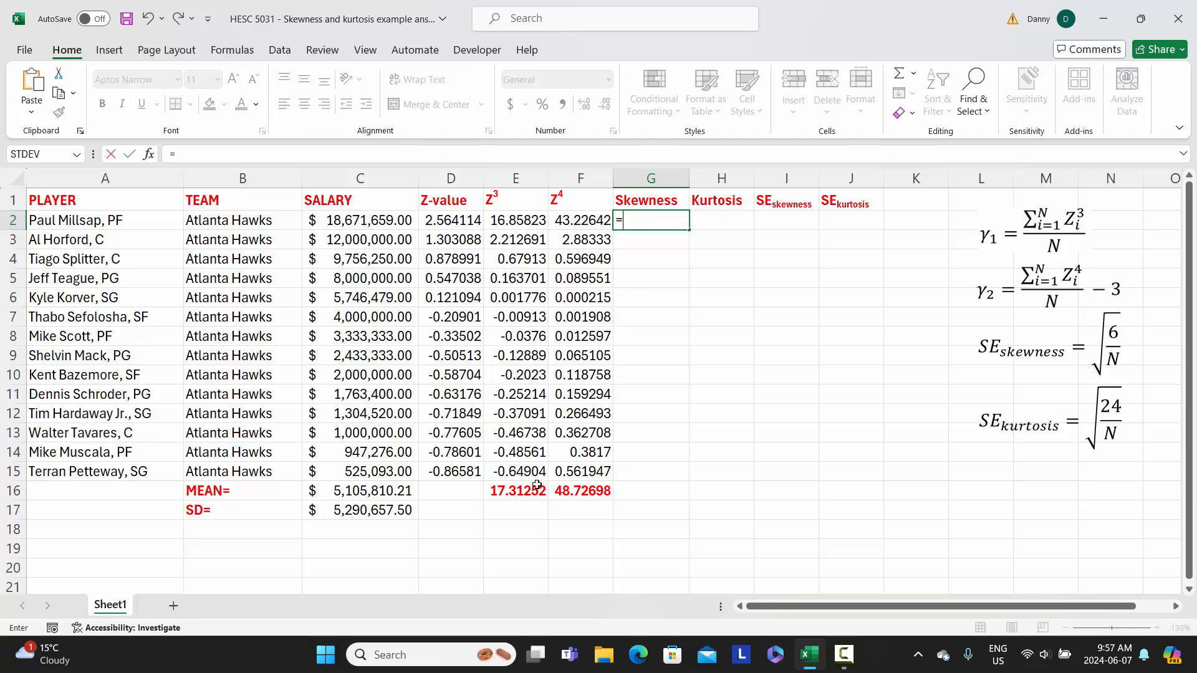
left_click(514, 495)
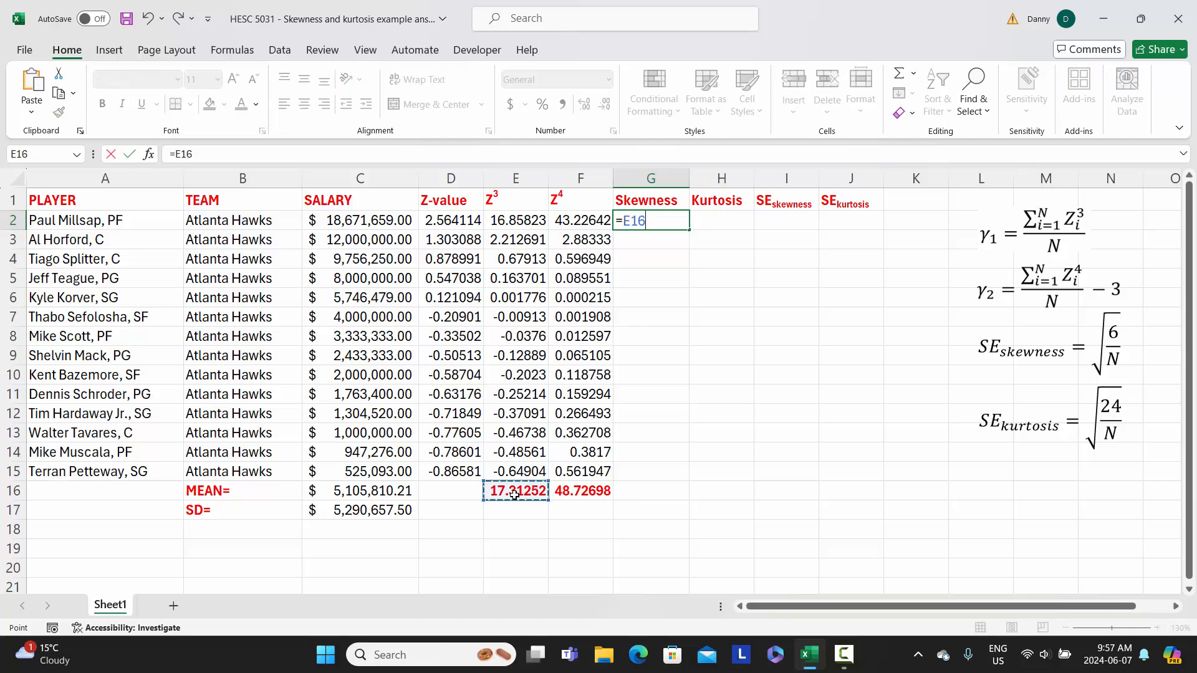
type("/14")
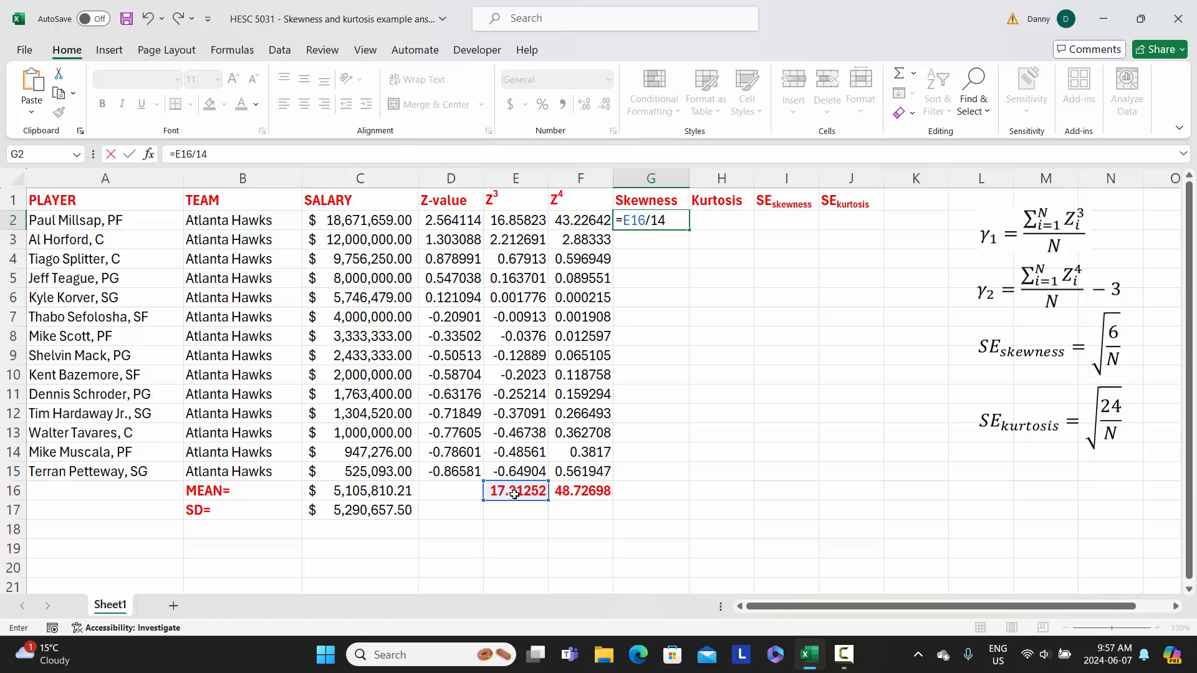
key("Return")
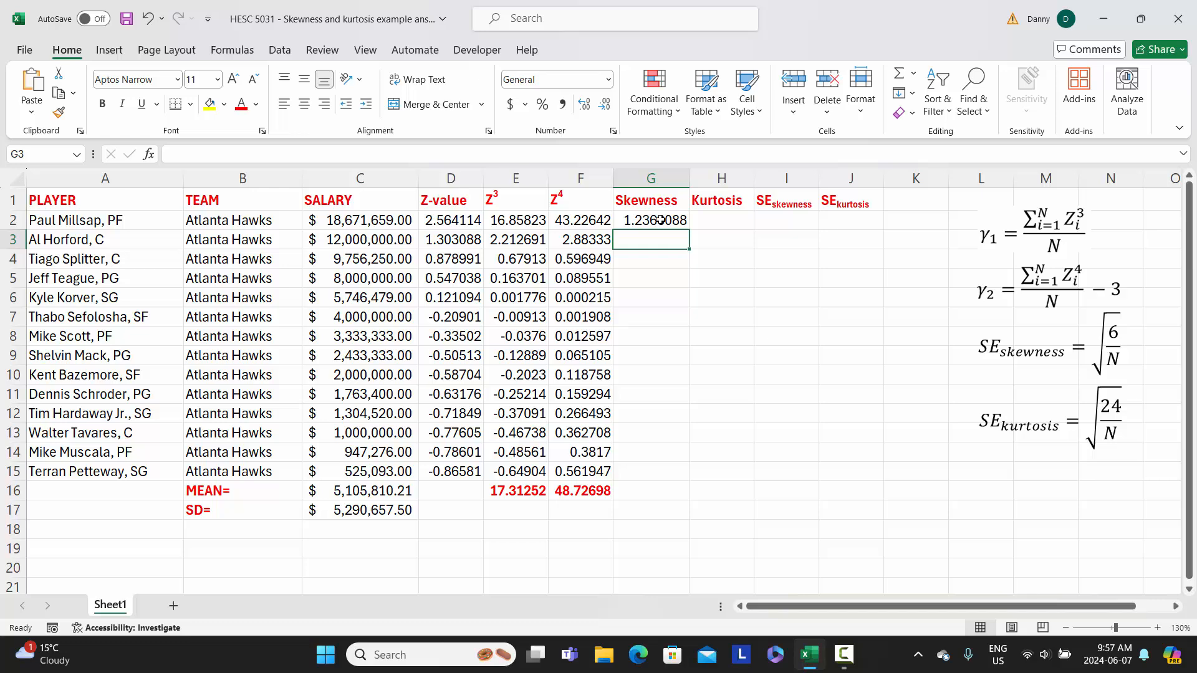
- Calculate the kurtosis in H2 from the Z⁴ total with the formula =(F16/14)-3
left_click(708, 221)
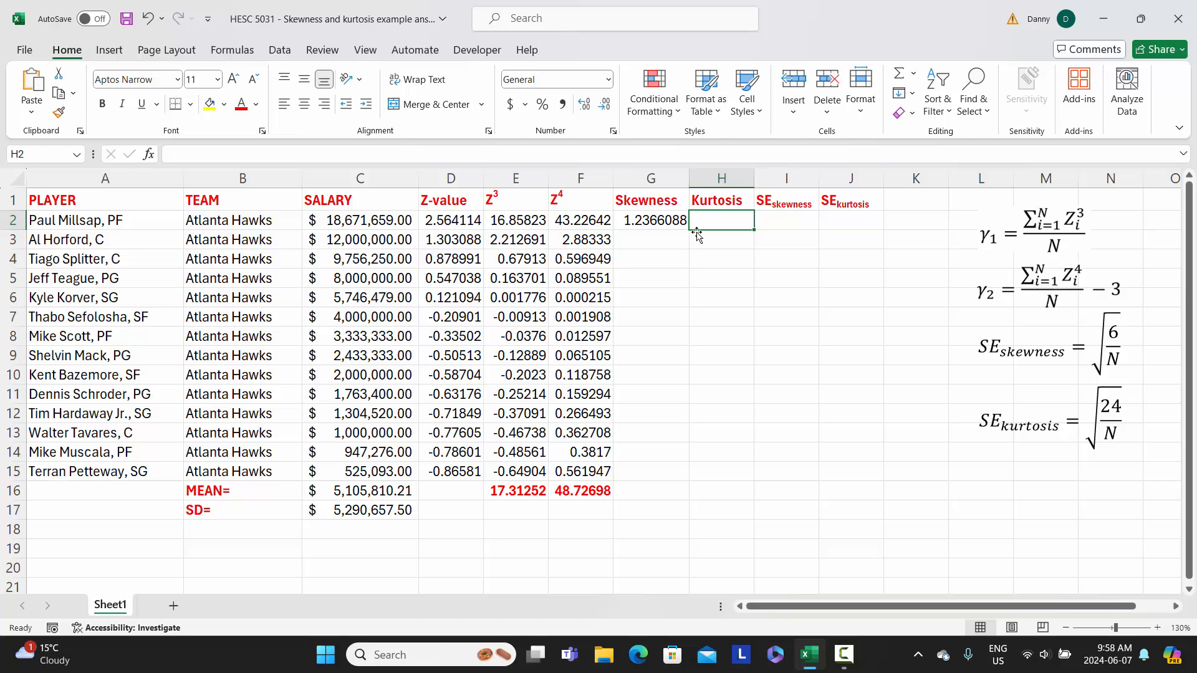
type("=")
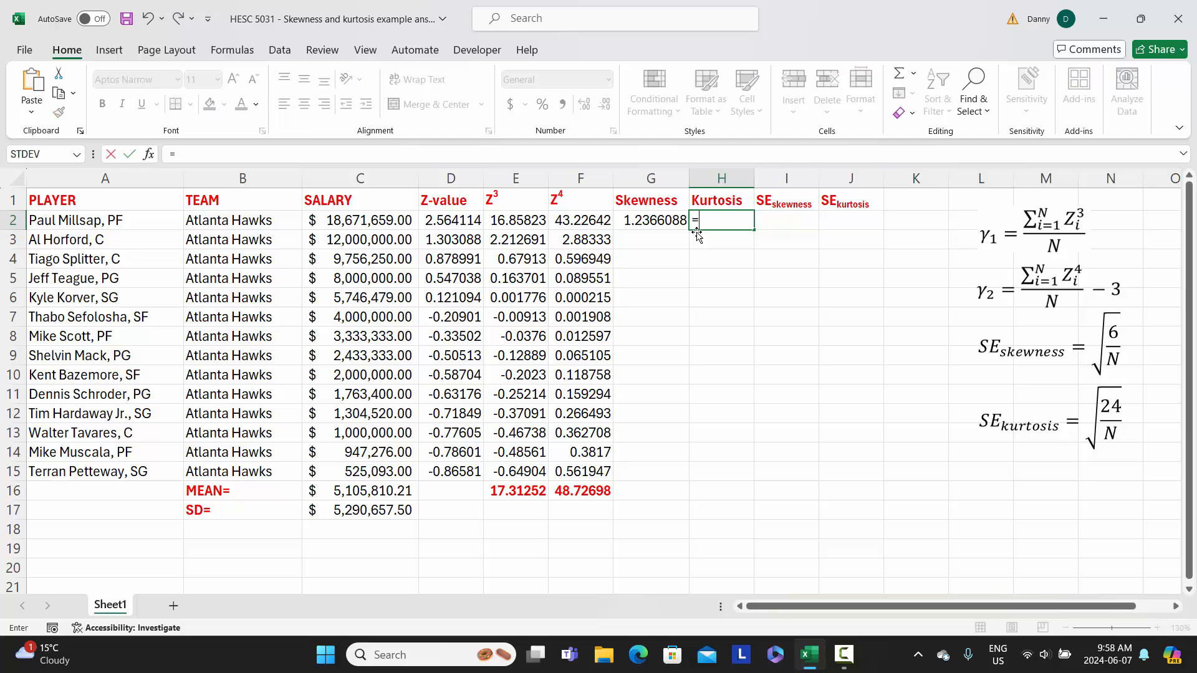
type("(")
left_click(595, 489)
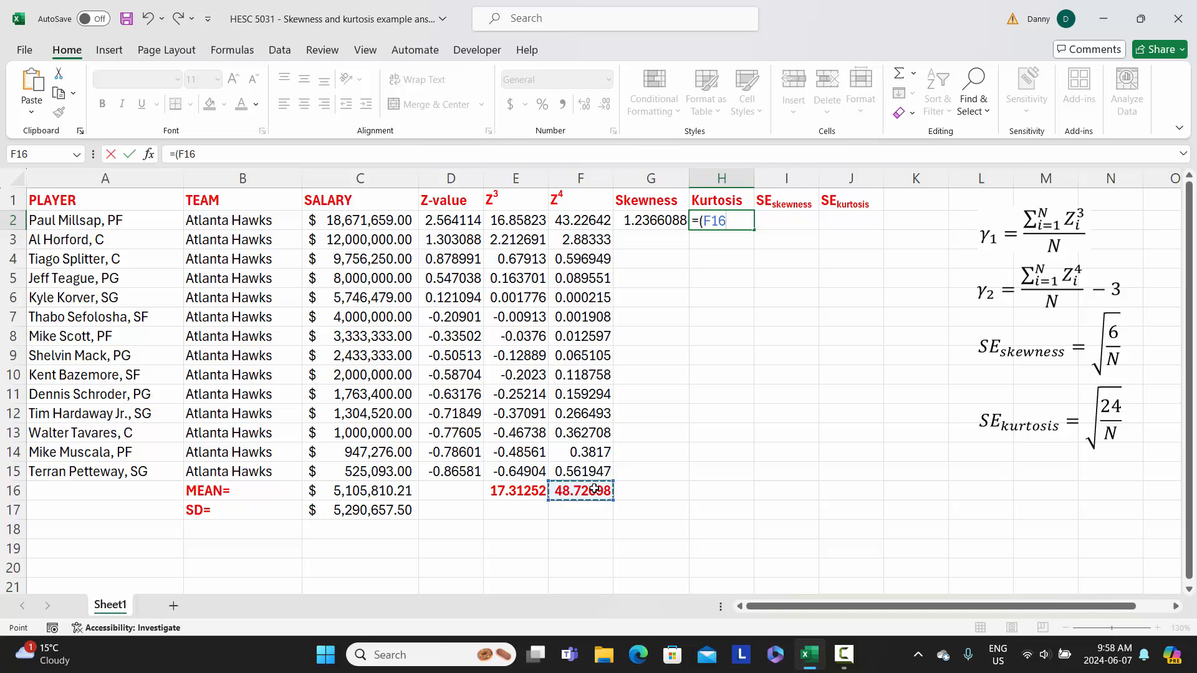
type("/14")
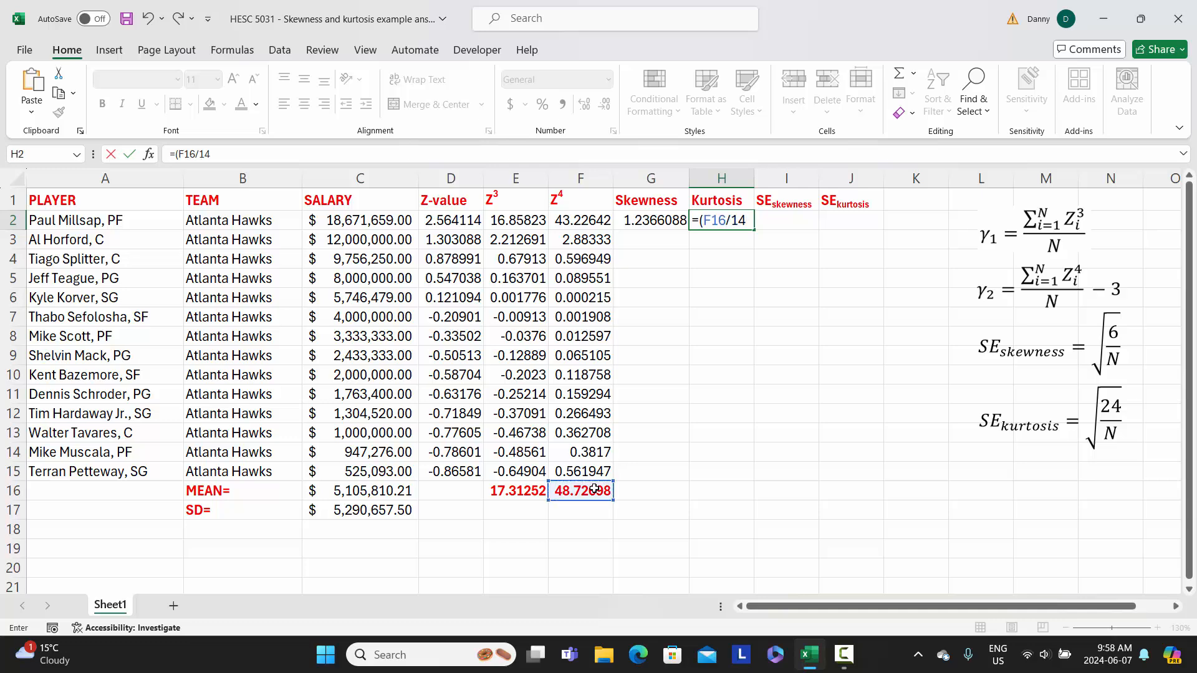
type(")")
type("-3")
key("Return")
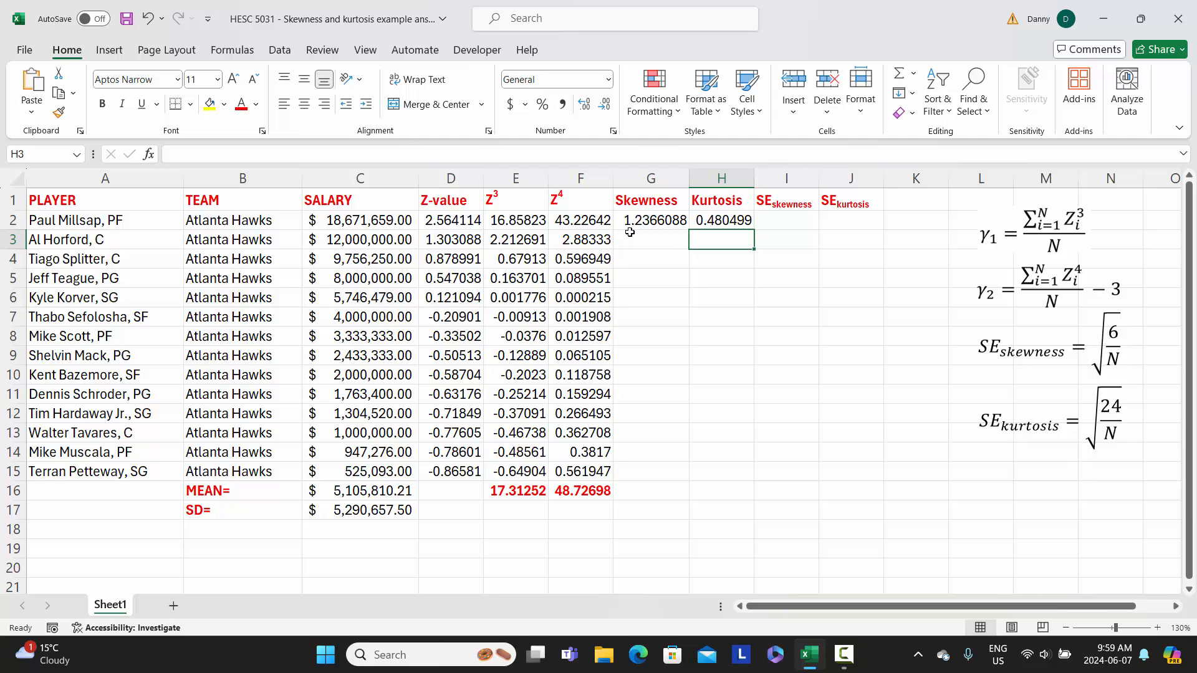
- Calculate the standard error of skewness in I2 with the formula =SQRT(6/14)
left_click(786, 223)
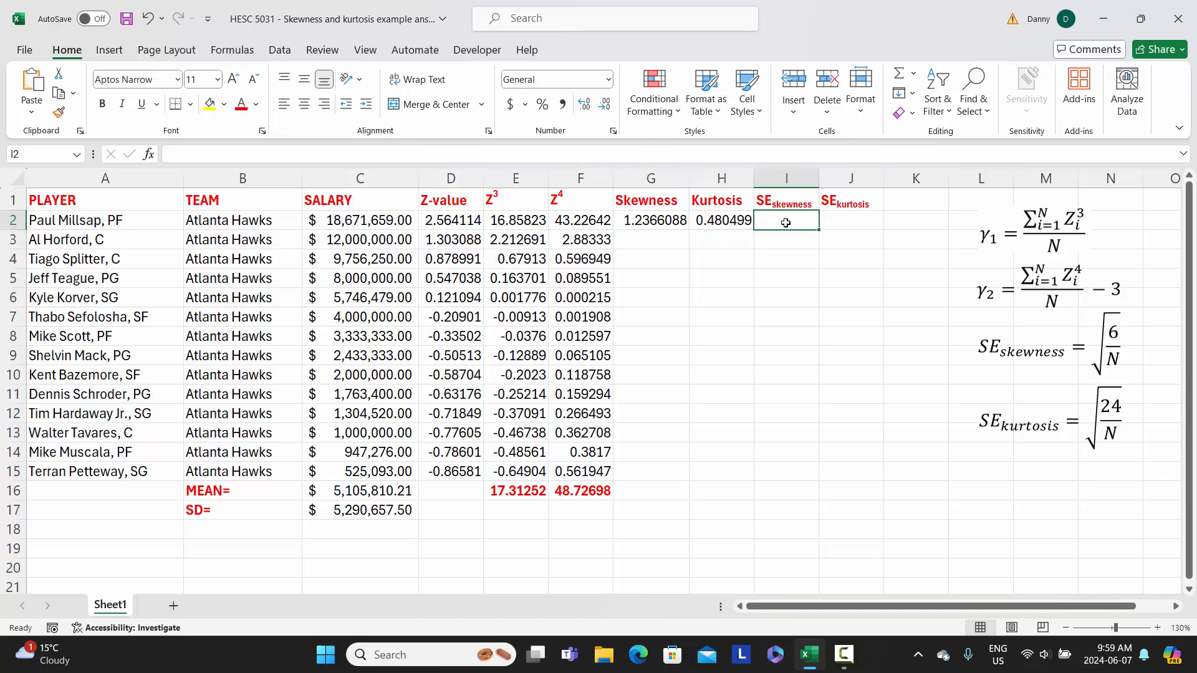
type("=")
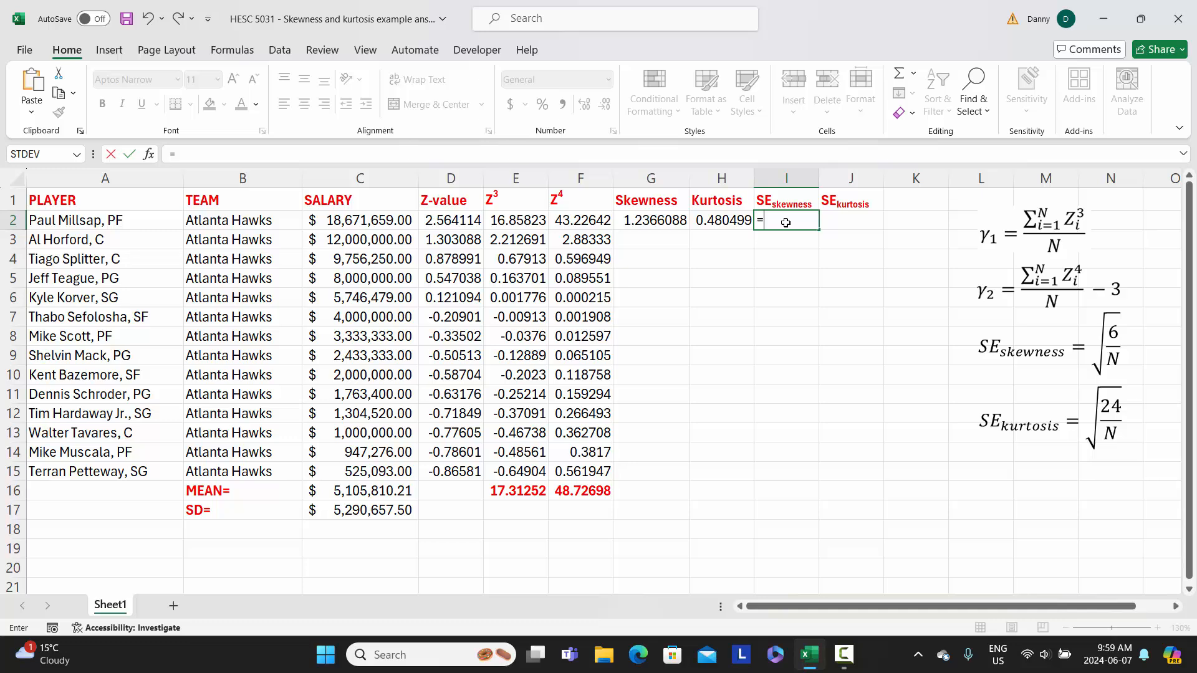
type("sqr")
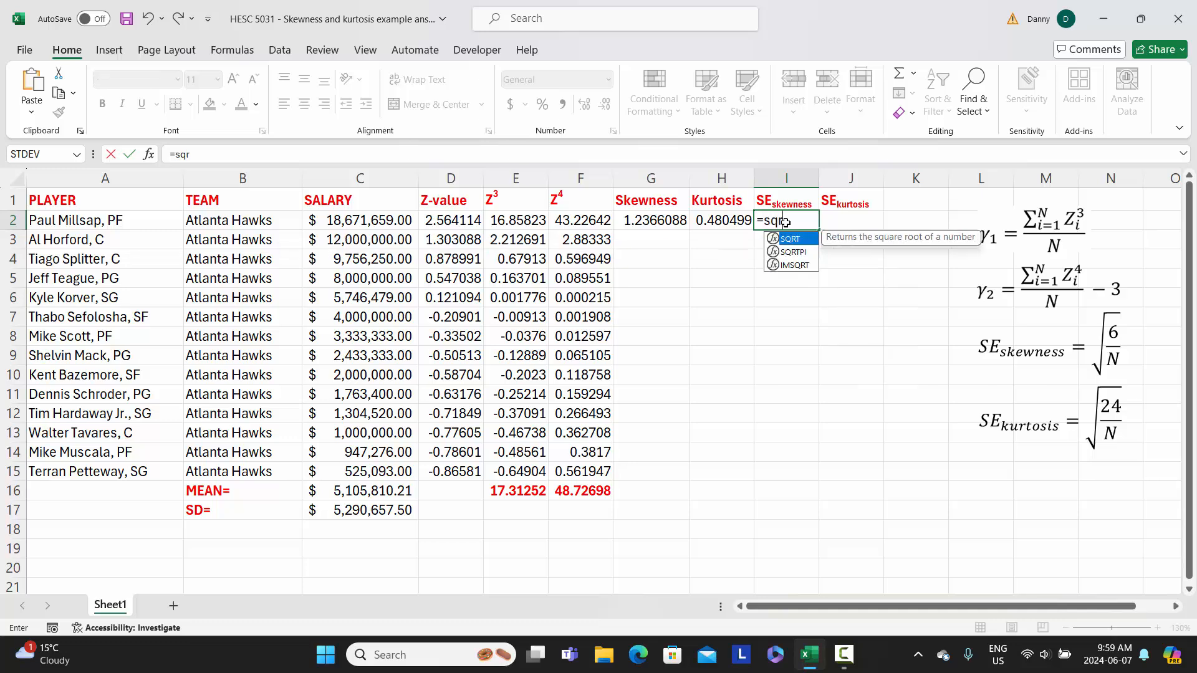
type("t(")
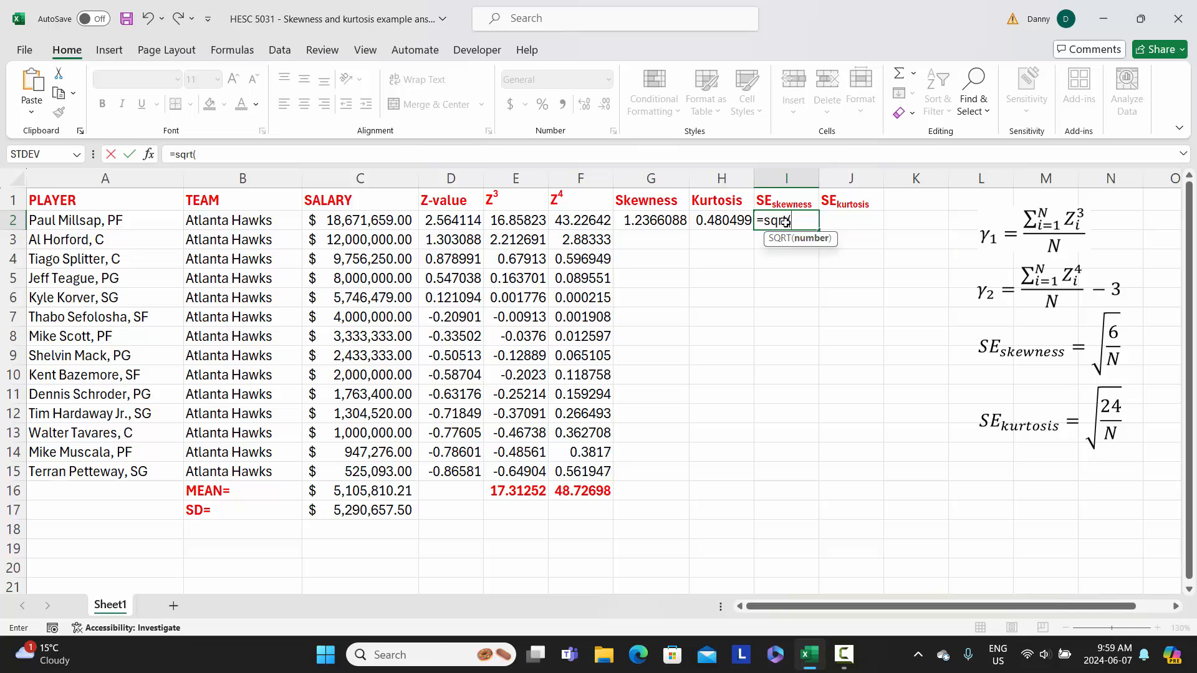
type("6/14)")
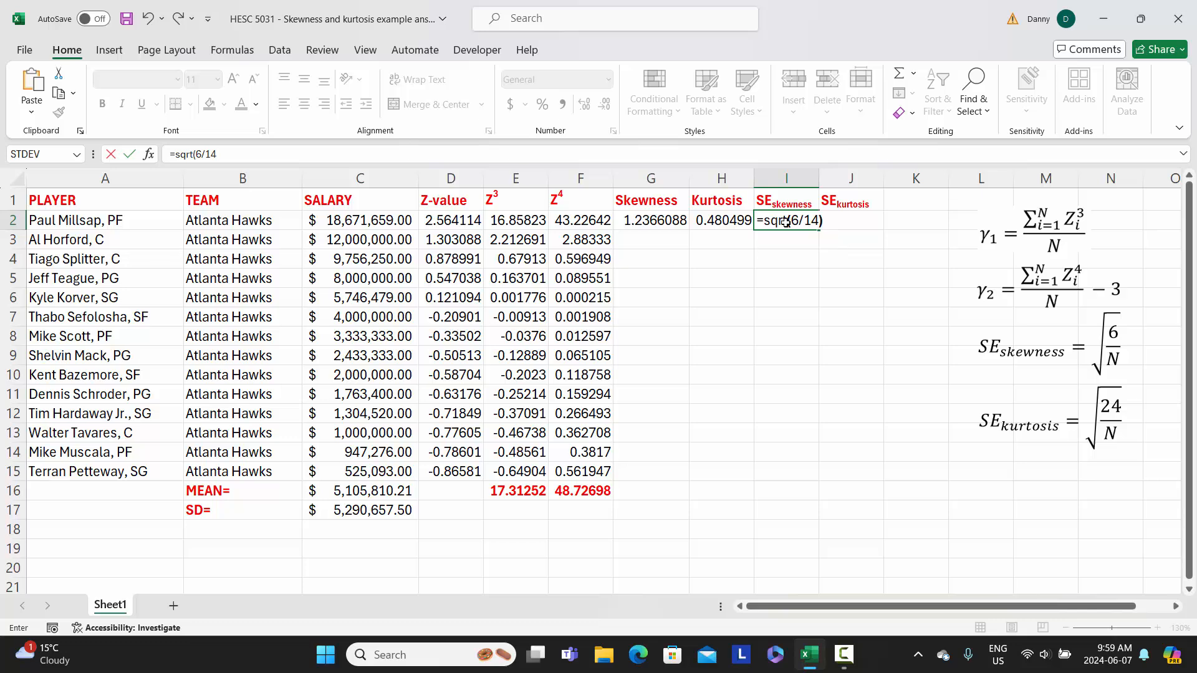
key("Return")
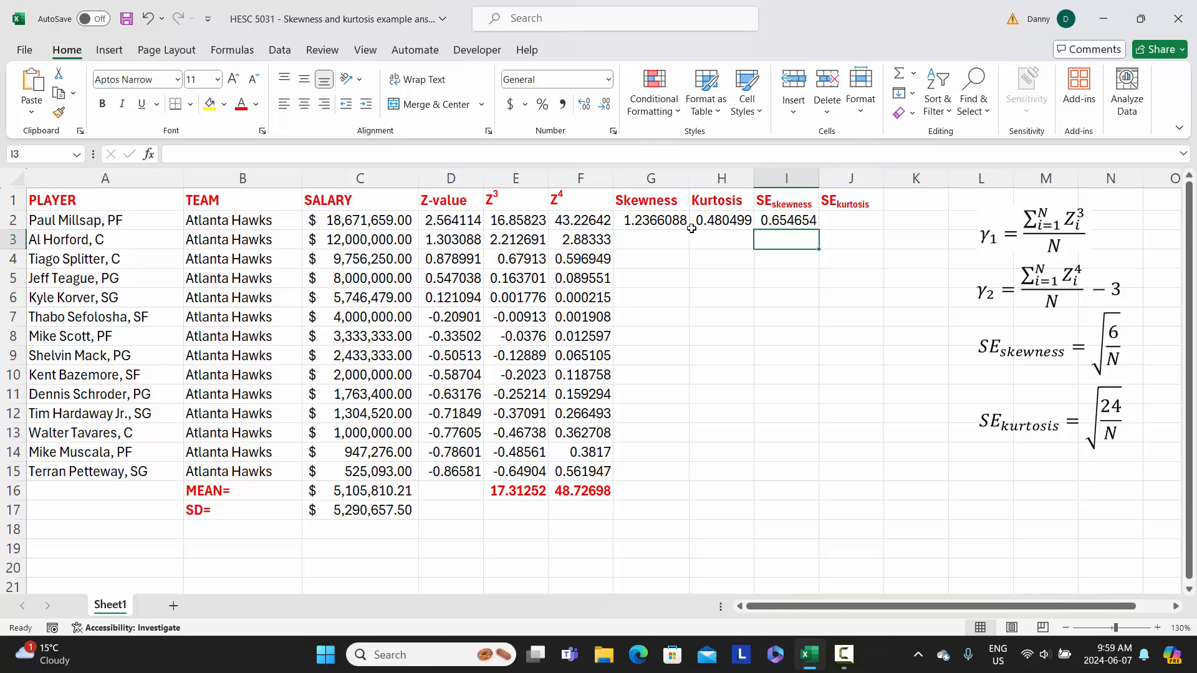
- Calculate the standard error of kurtosis in J2 with the formula =SQRT(24/14)
left_click(835, 219)
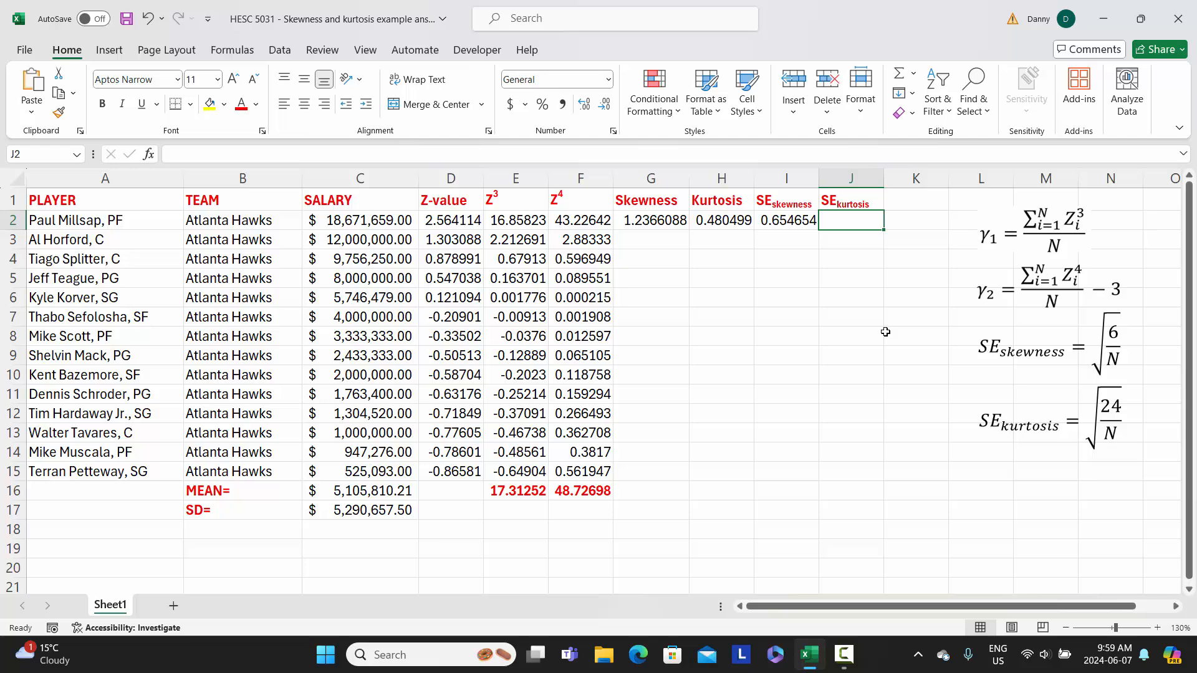
type("=sq")
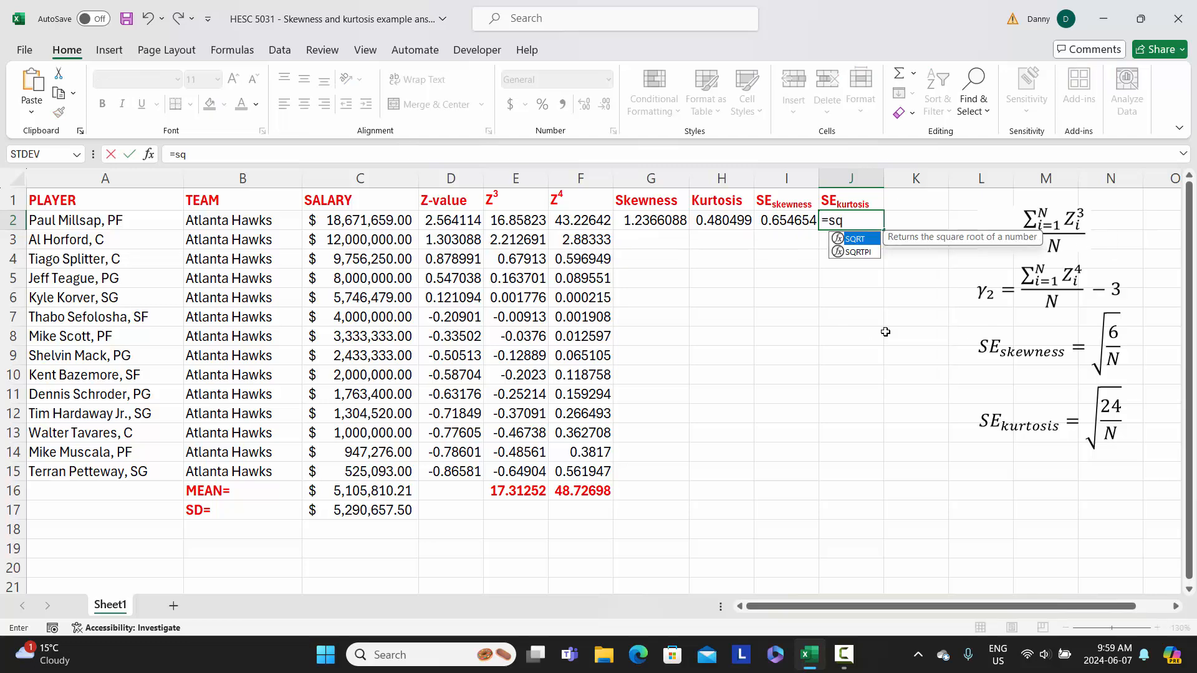
type("rt")
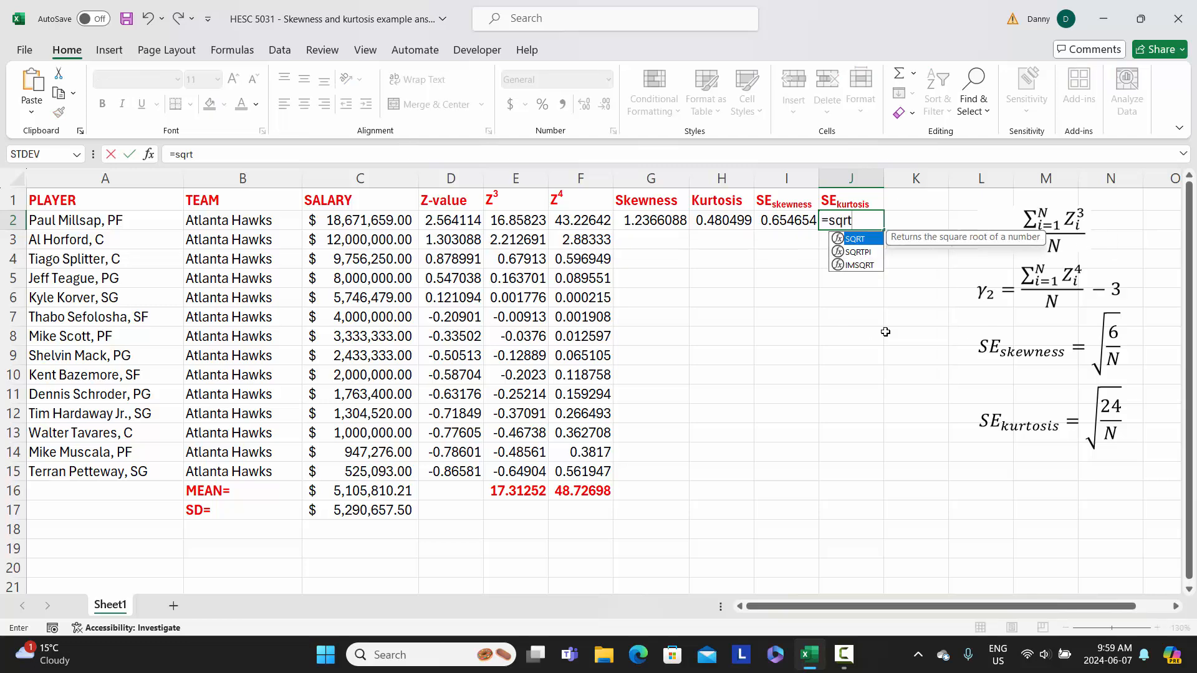
type("(")
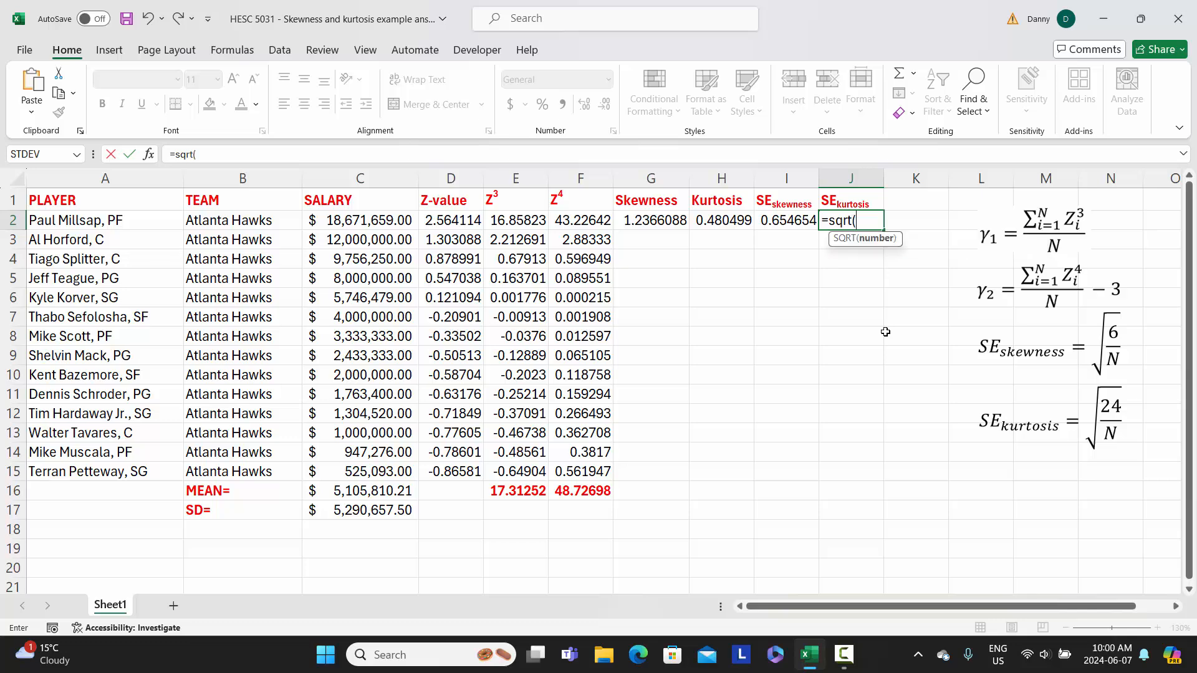
type("24/14)")
key("Return")
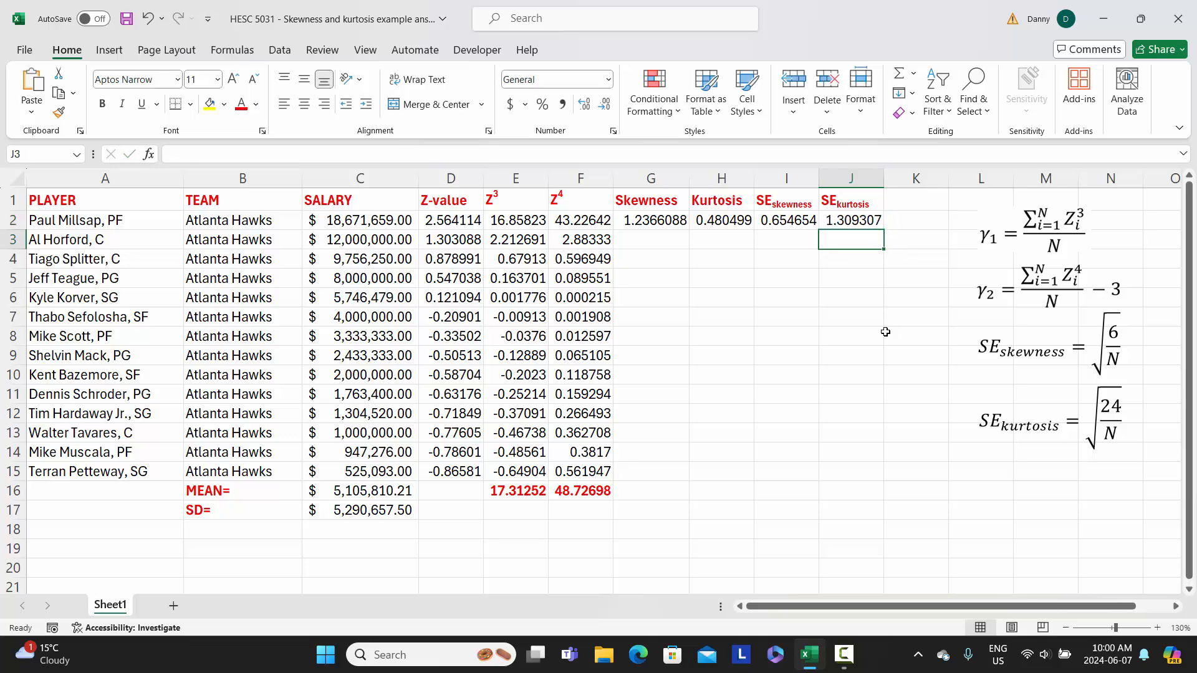